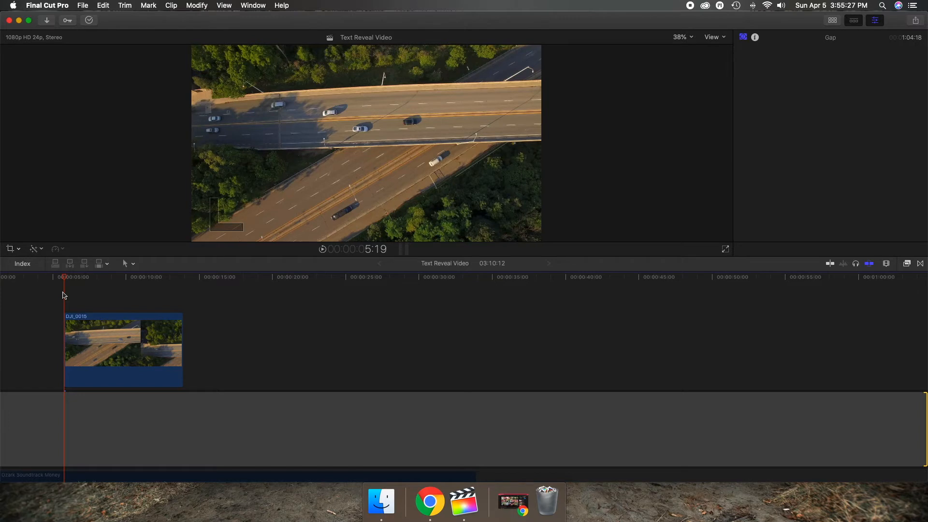
# - Add an opacity keyframe at the start of the DJI_0015 clip and set its opacity to 0%
pyautogui.click(127, 363)
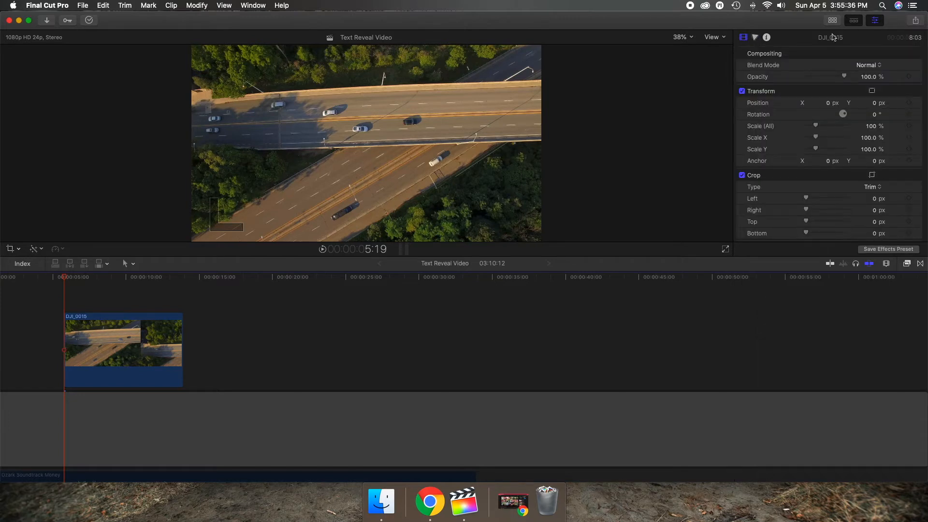
pyautogui.click(72, 372)
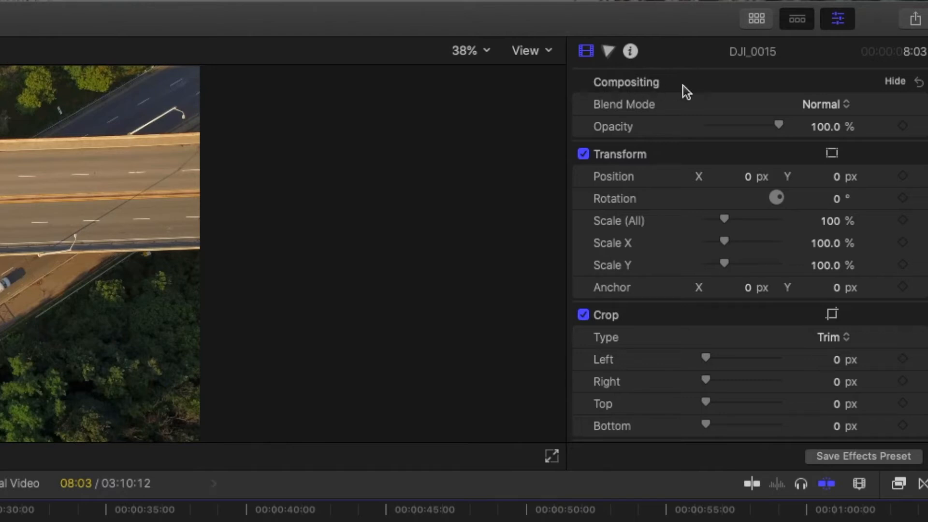
pyautogui.click(902, 127)
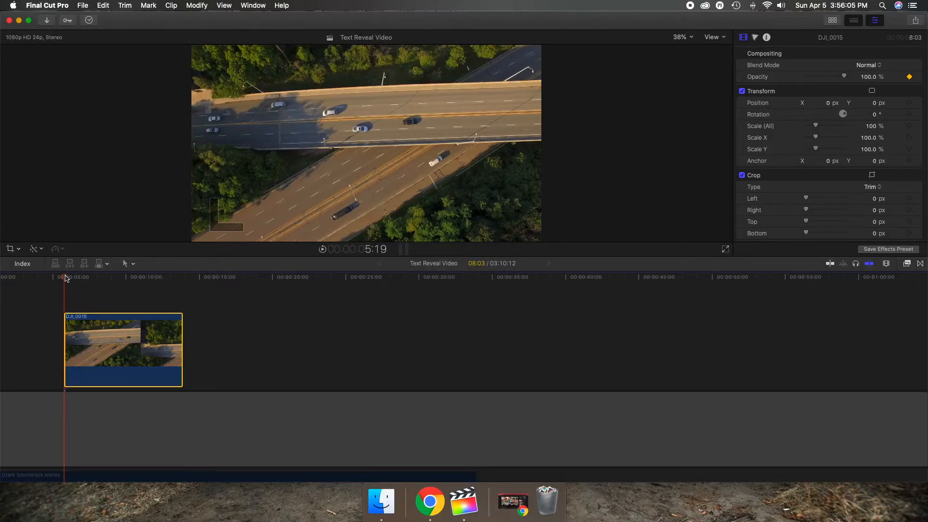
pyautogui.click(871, 78)
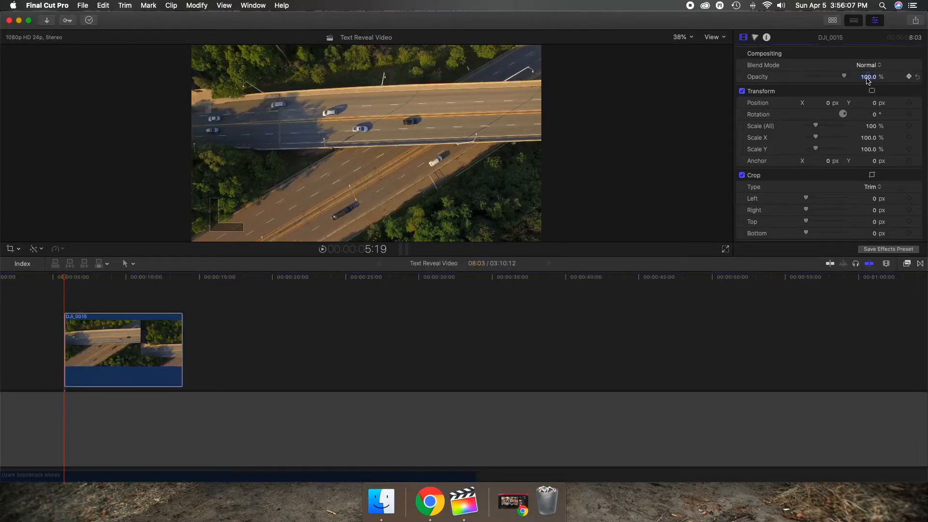
pyautogui.write('0')
pyautogui.press('Return')
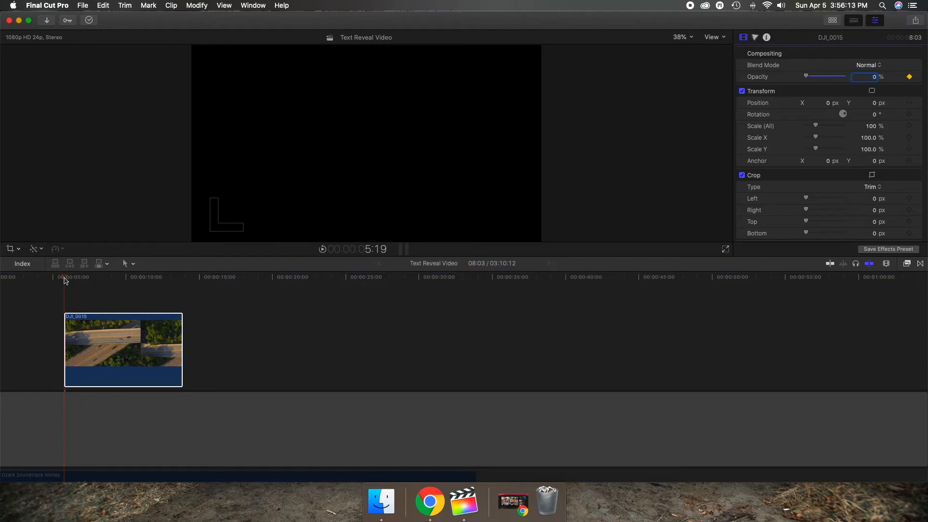
# - Advance 40 frames from the start of the DJI_0015 clip, add an opacity keyframe there and set it to 100%
pyautogui.click(66, 281)
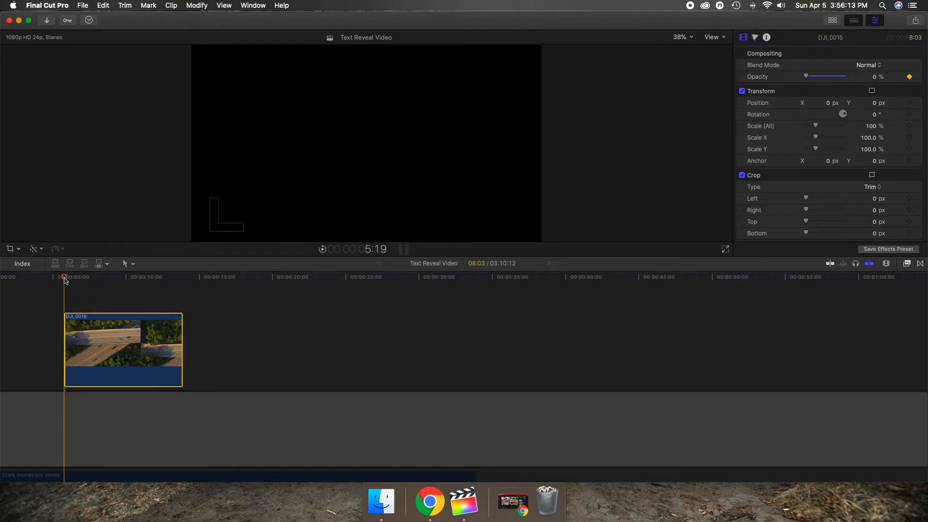
pyautogui.hotkey('shift', 'Right')
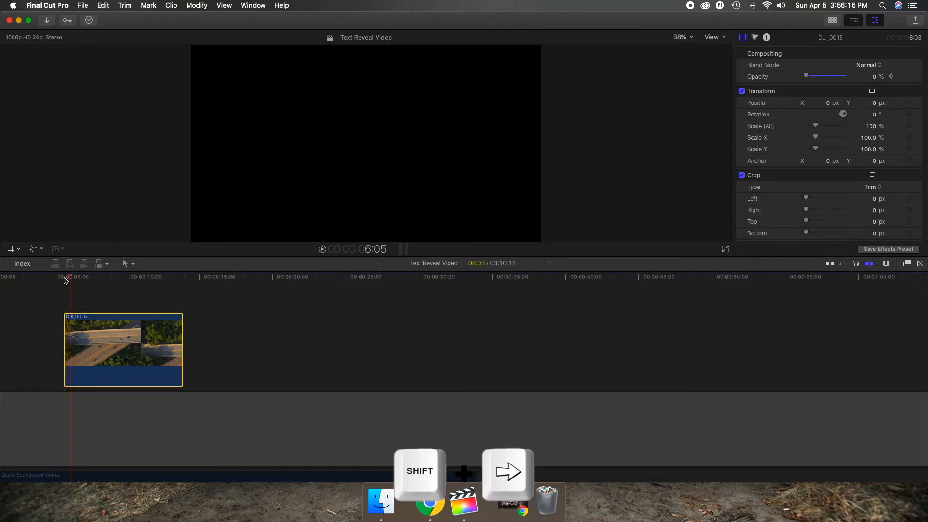
pyautogui.hotkey('shift', 'Right')
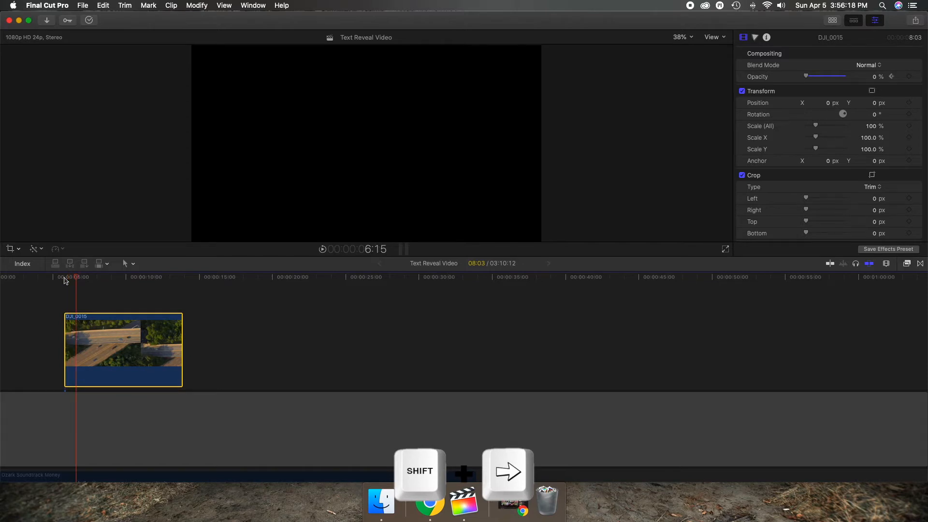
pyautogui.hotkey('shift', 'Right')
pyautogui.hotkey('shift', 'Right')
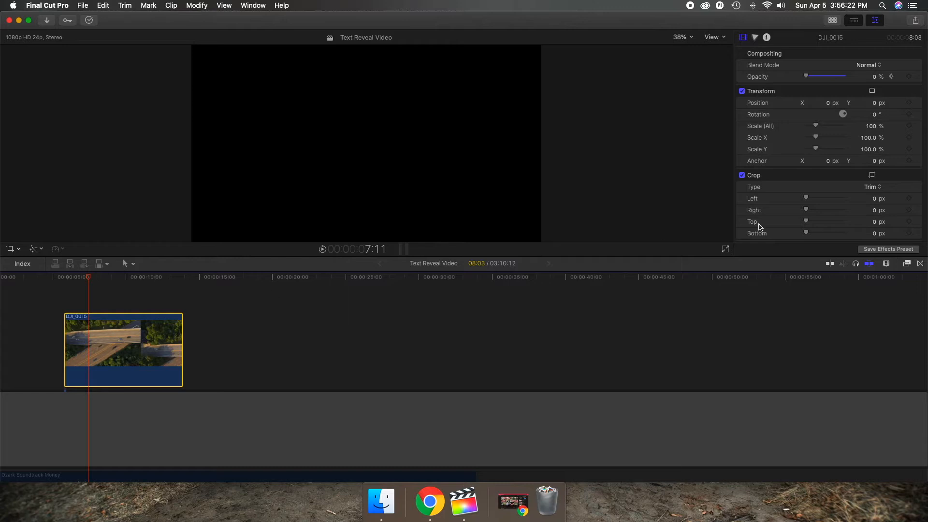
pyautogui.click(909, 76)
pyautogui.click(875, 77)
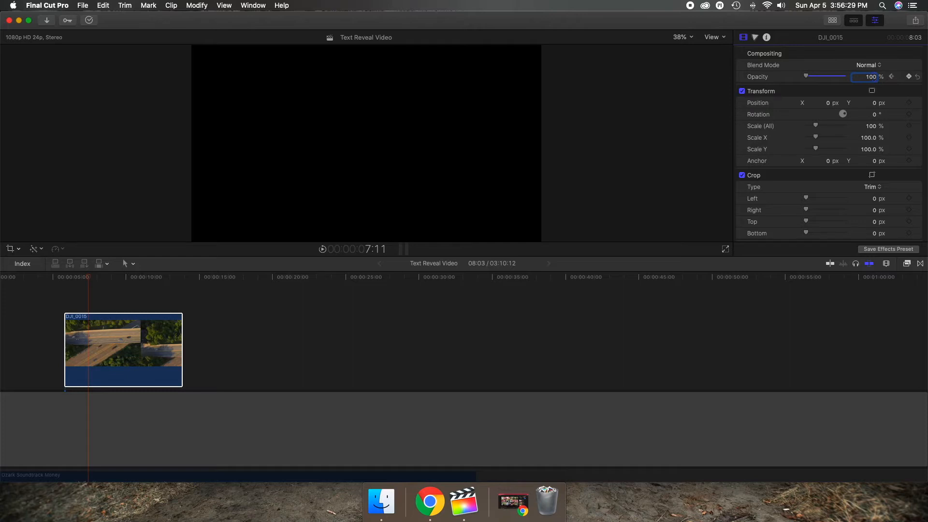
pyautogui.press('Return')
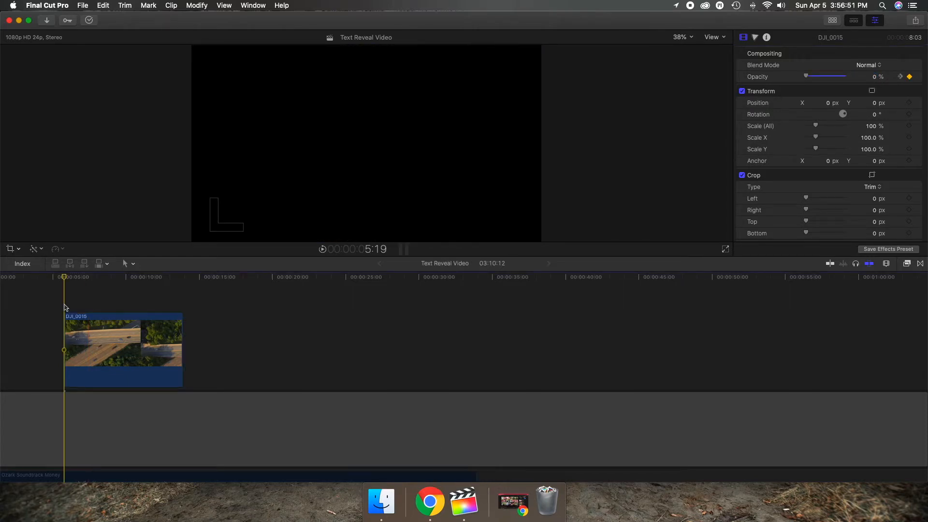
# - Play through the clip's fade-in and add a 100% opacity keyframe at about 12:14
pyautogui.press('space')
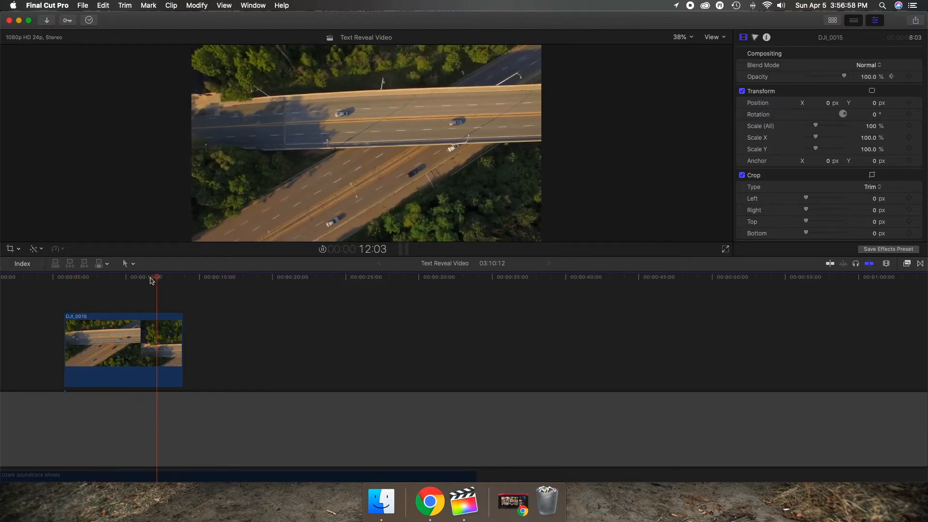
pyautogui.press('space')
pyautogui.click(155, 340)
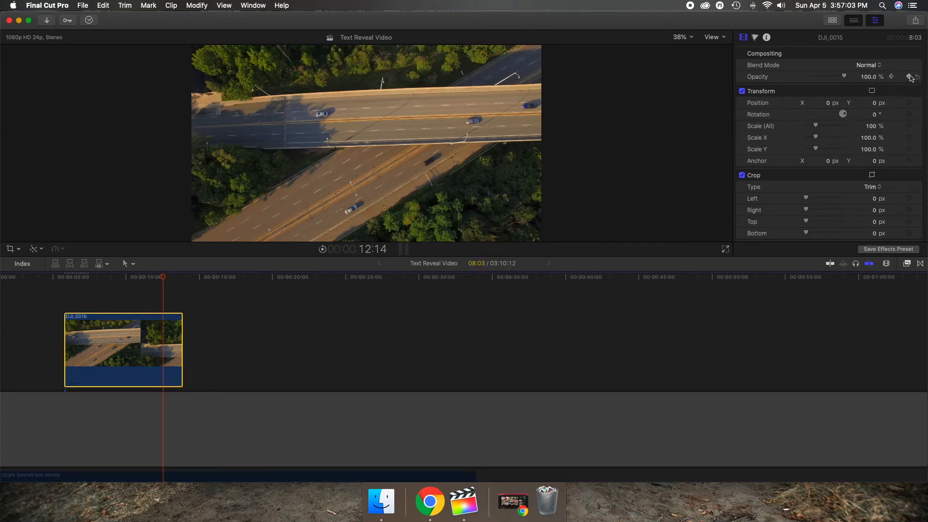
pyautogui.click(165, 278)
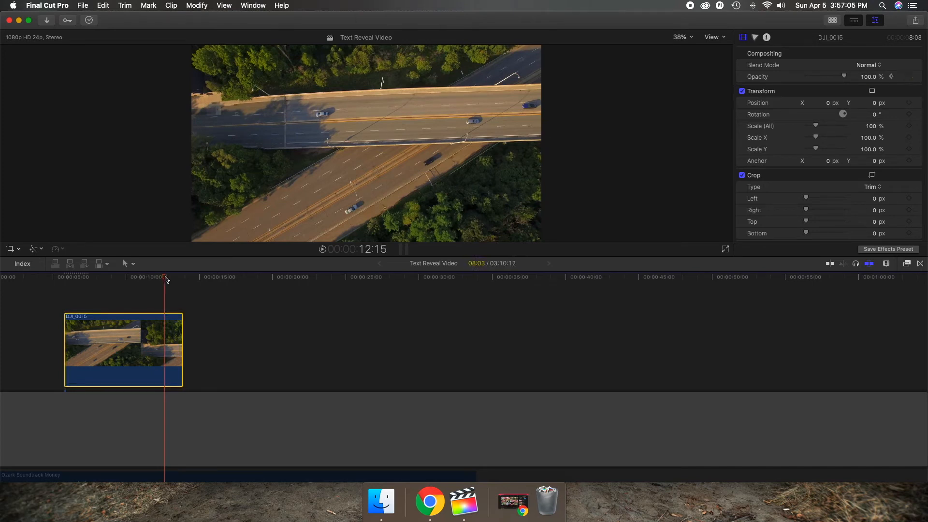
# - Add an opacity keyframe on the last frame of the DJI_0015 clip and set its opacity to 0%
pyautogui.press('Down')
pyautogui.press('Left')
pyautogui.press('Left')
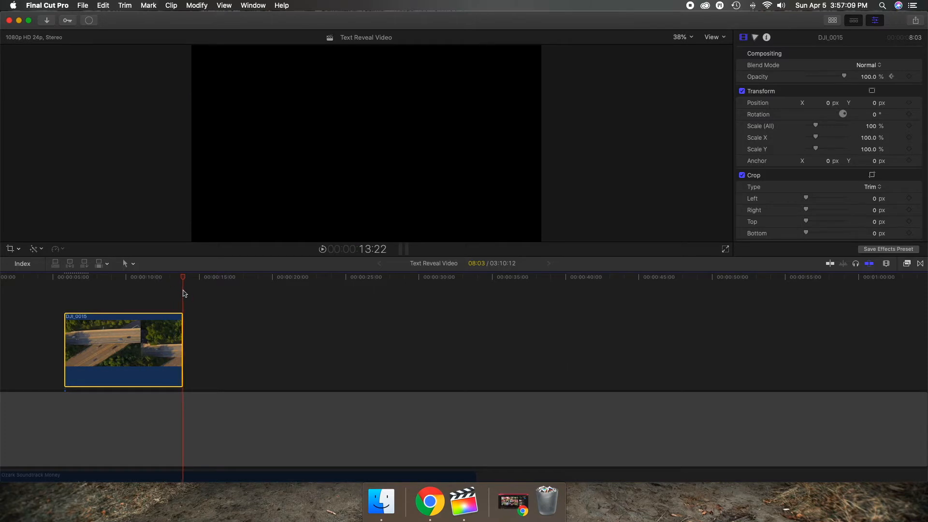
pyautogui.press('Right')
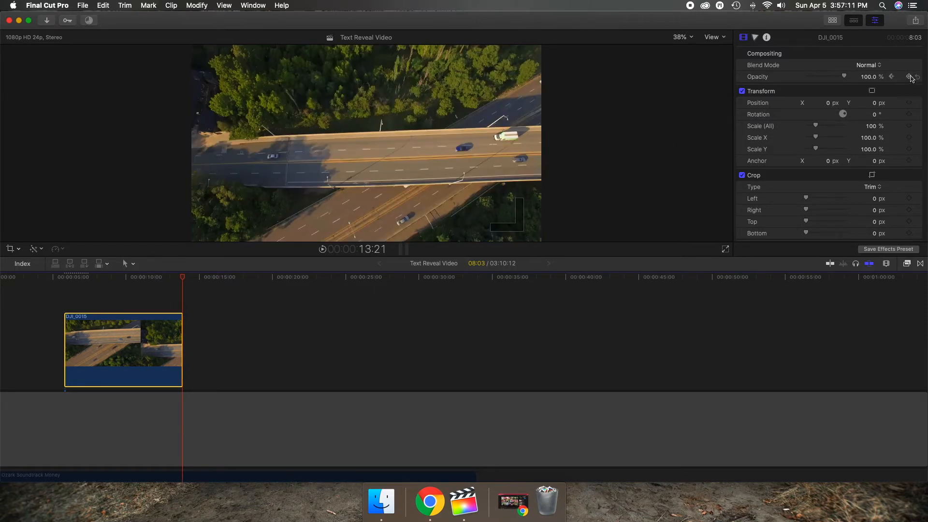
pyautogui.click(909, 77)
pyautogui.click(868, 76)
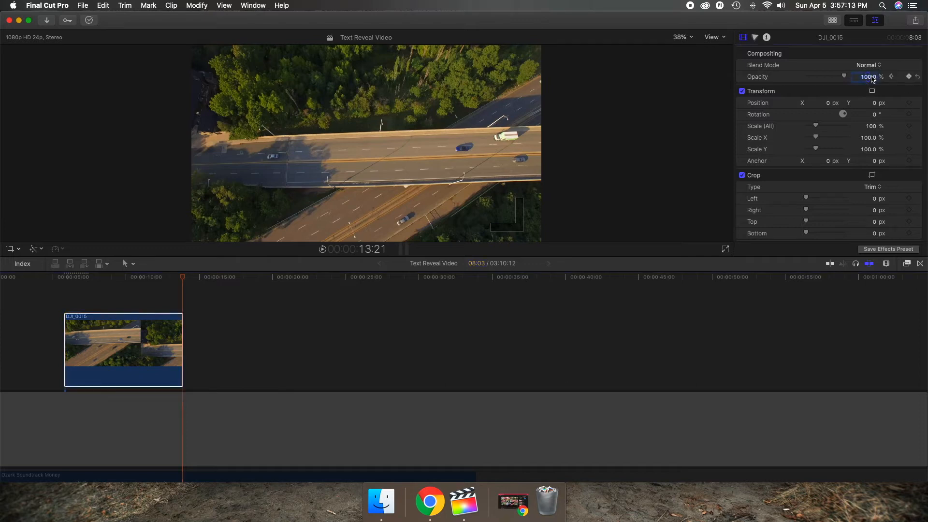
pyautogui.write('0')
pyautogui.press('Return')
# - Play back the end of the DJI_0015 clip to review the fade-out
pyautogui.click(134, 290)
pyautogui.press('space')
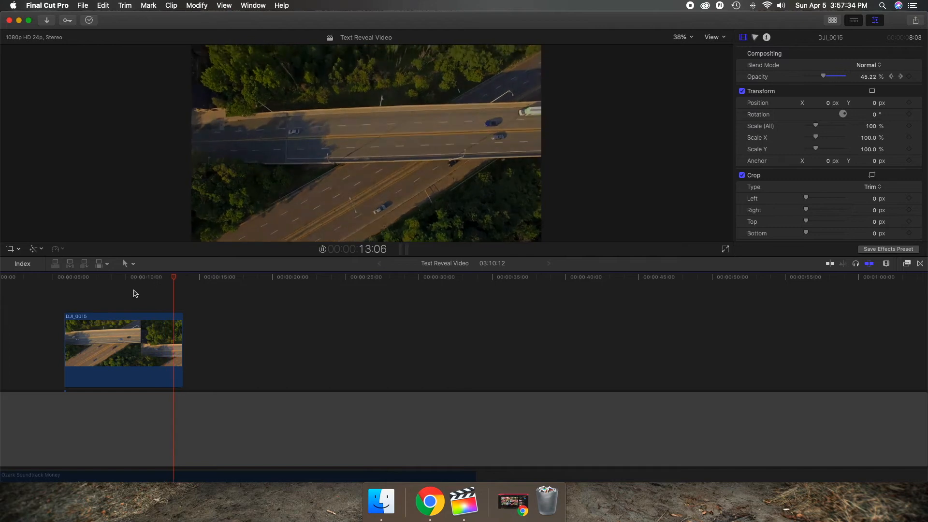
pyautogui.press('space')
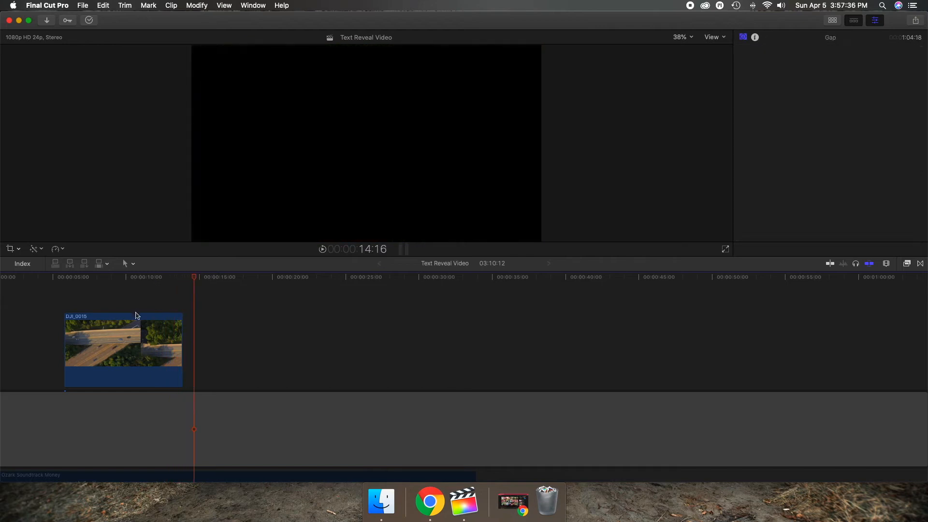
pyautogui.click(135, 322)
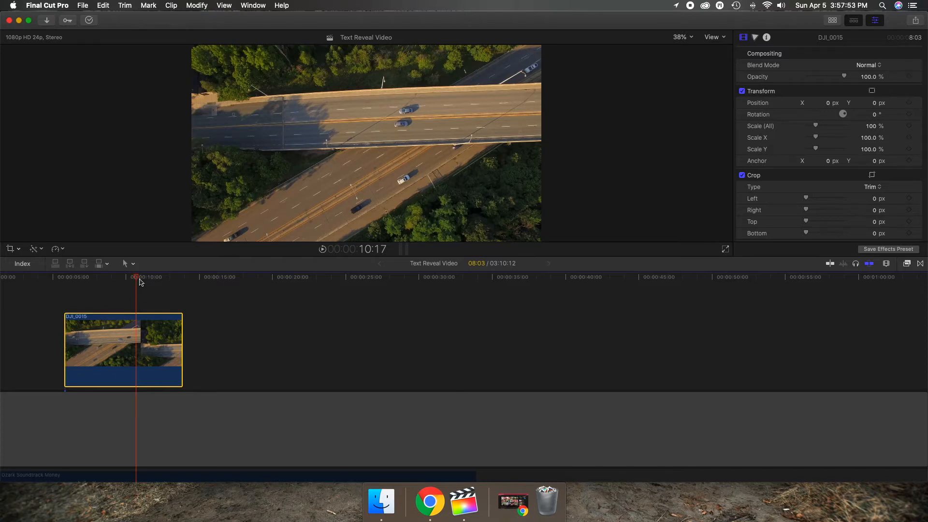
pyautogui.moveTo(140, 282)
pyautogui.mouseDown()
pyautogui.moveTo(66, 286)
pyautogui.moveTo(193, 285)
pyautogui.moveTo(109, 292)
pyautogui.moveTo(151, 296)
pyautogui.mouseUp()
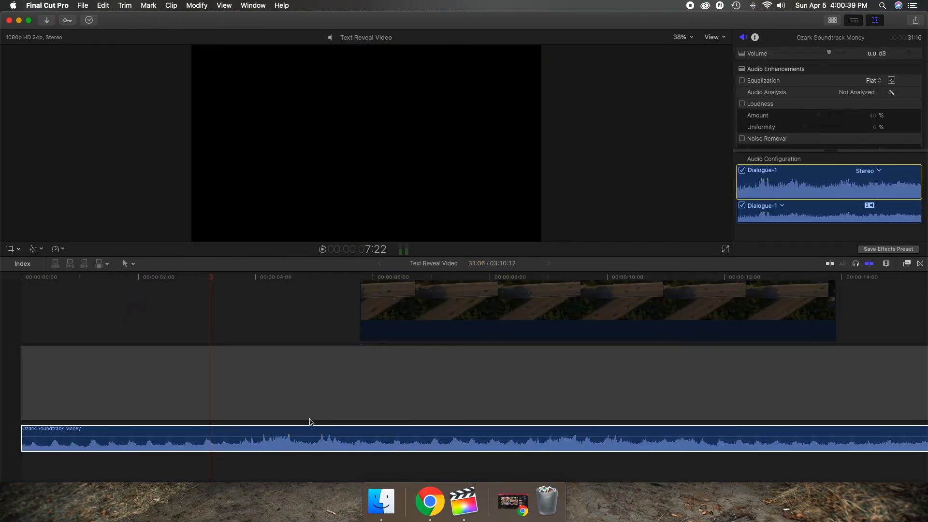
# - Try trimming the Ozark Soundtrack Money audio to end at 3:06 and listen to the cut
pyautogui.click(230, 437)
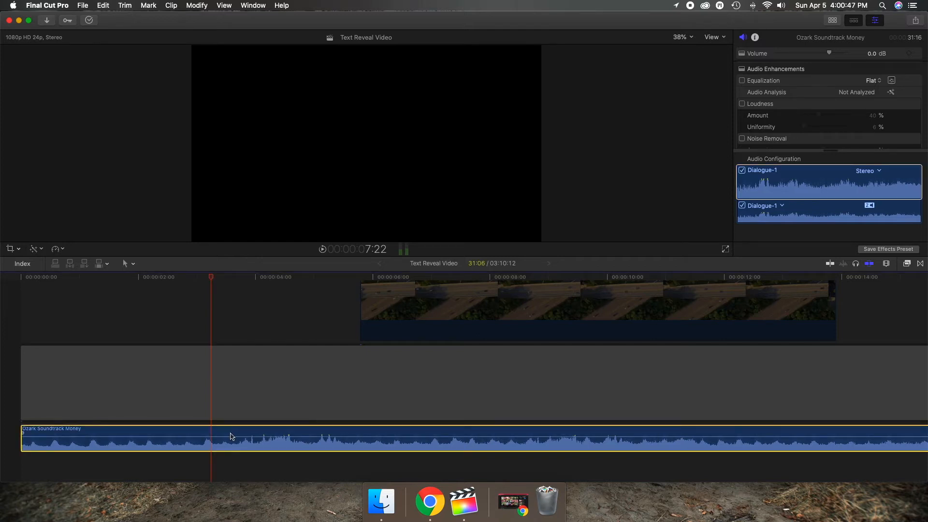
pyautogui.hotkey('alt', ']')
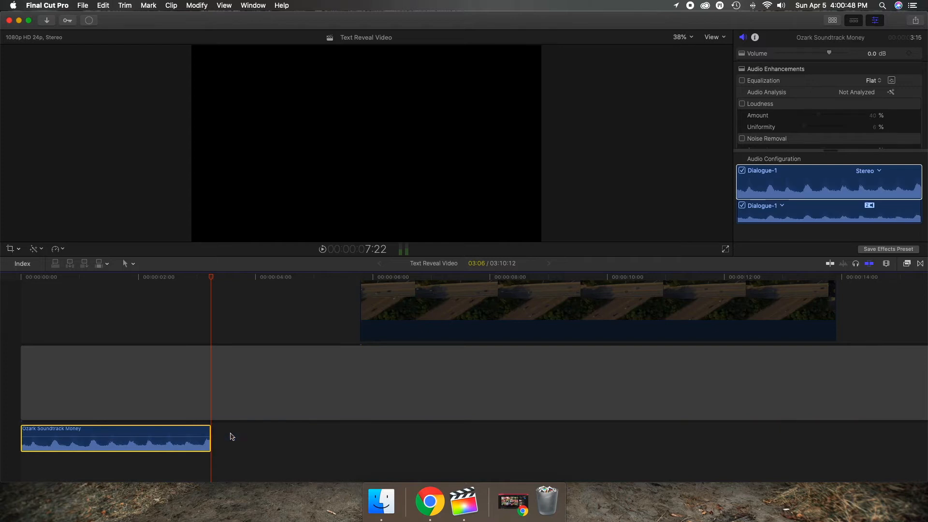
pyautogui.click(181, 306)
pyautogui.press('space')
pyautogui.press('space')
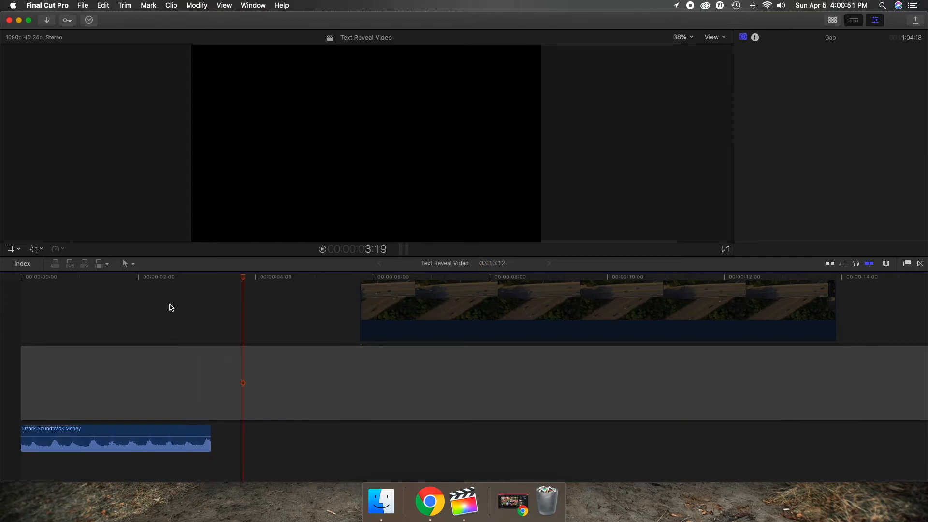
pyautogui.click(169, 306)
pyautogui.press('space')
pyautogui.click(150, 305)
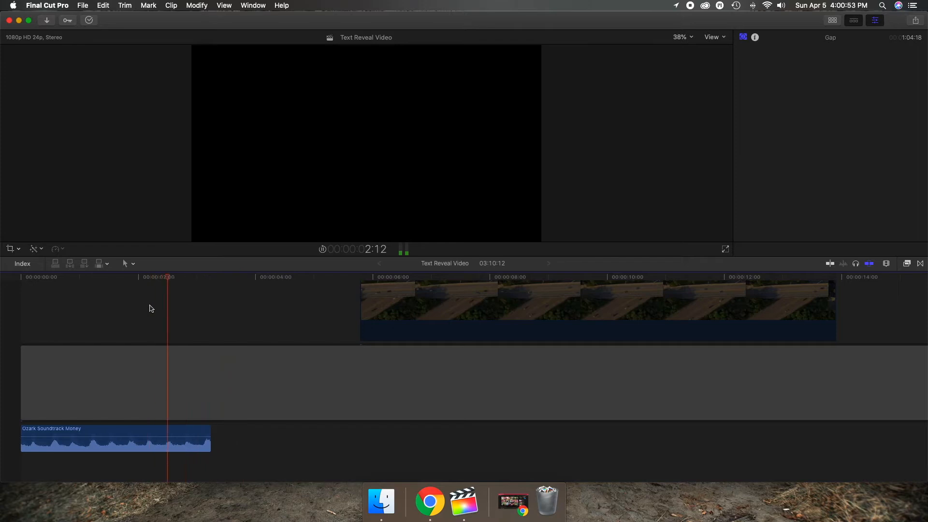
pyautogui.press('super+z')
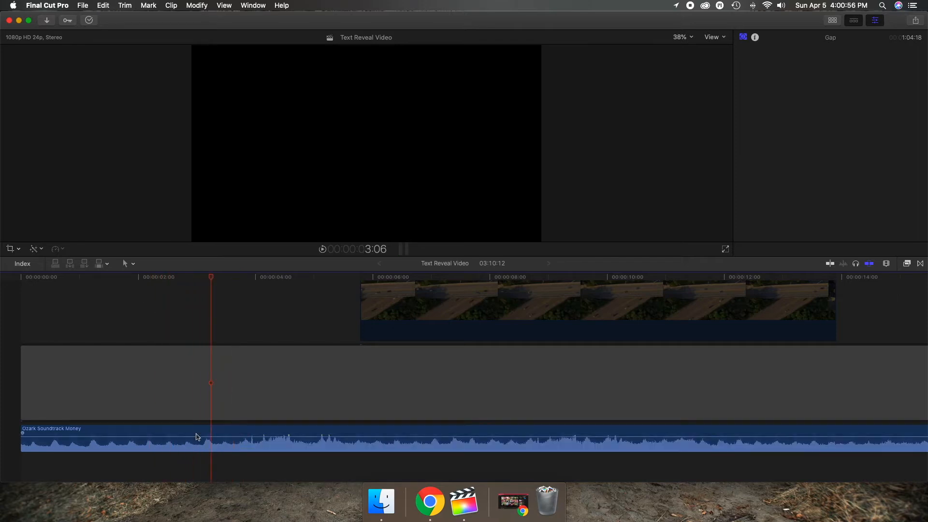
# - Add a volume keyframe to the Ozark Soundtrack Money clip at 3:02
pyautogui.click(192, 318)
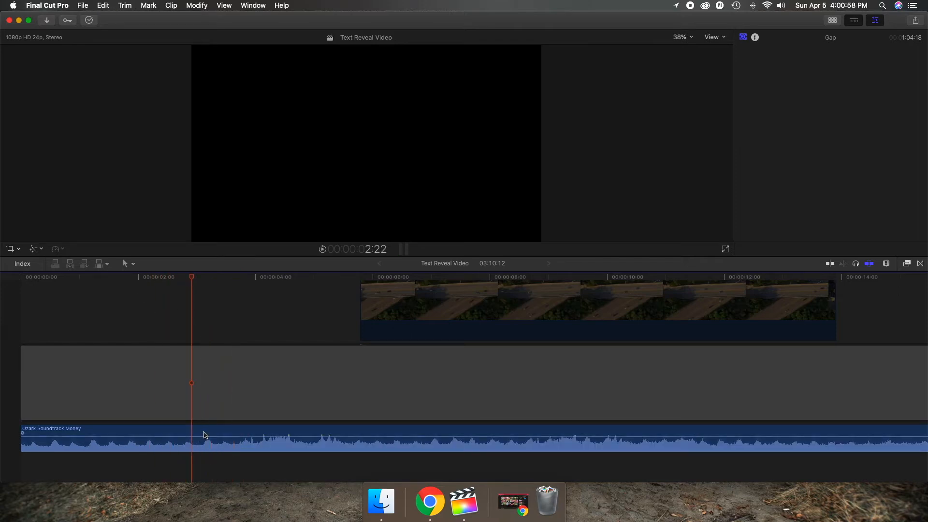
pyautogui.click(204, 282)
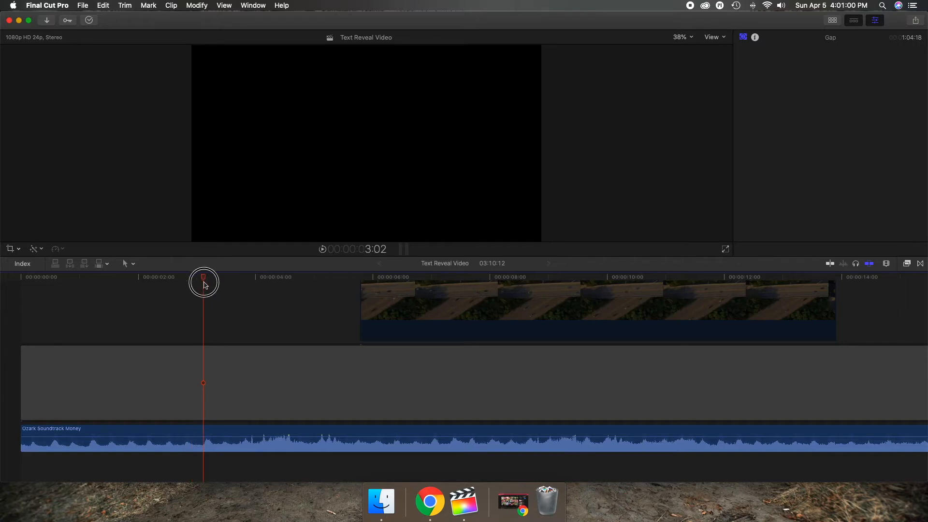
pyautogui.click(333, 441)
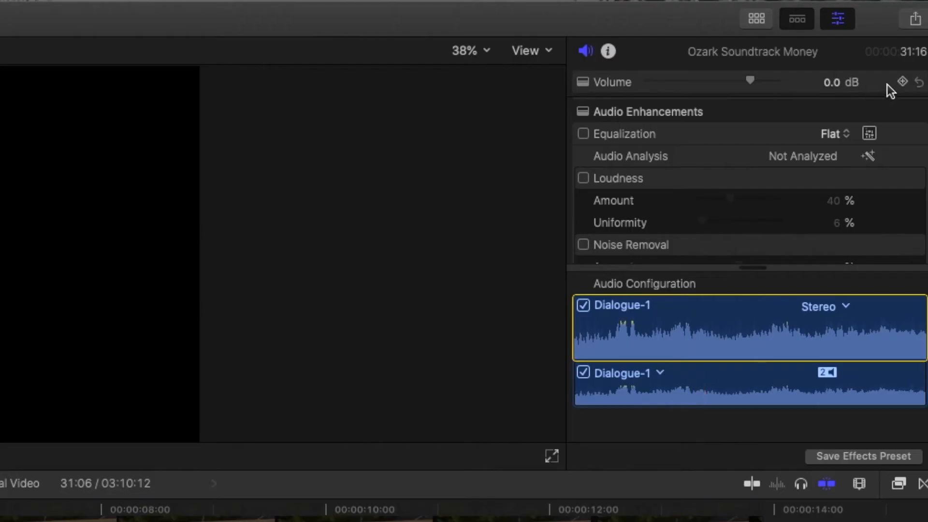
pyautogui.click(903, 83)
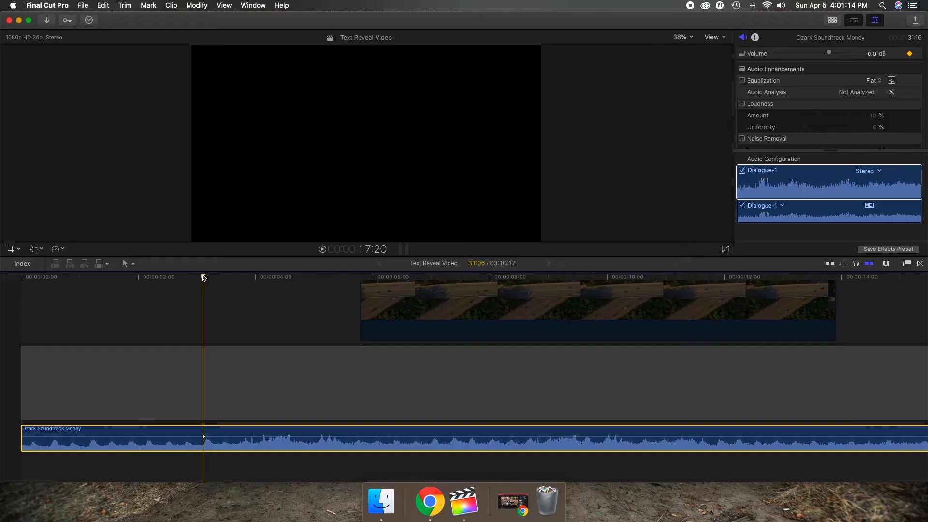
# - Add a second volume keyframe to the soundtrack just after the first and set its volume to -∞ dB
pyautogui.press('Right')
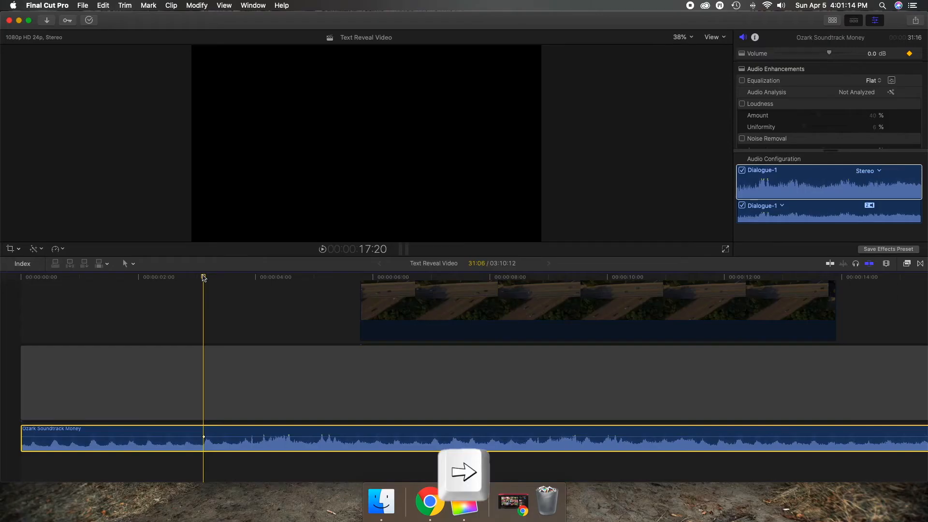
pyautogui.press('Right')
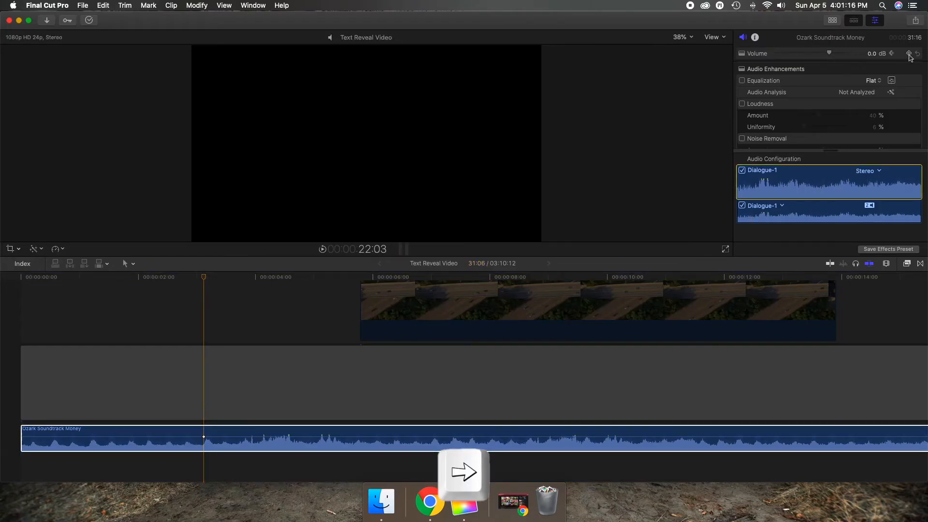
pyautogui.click(909, 54)
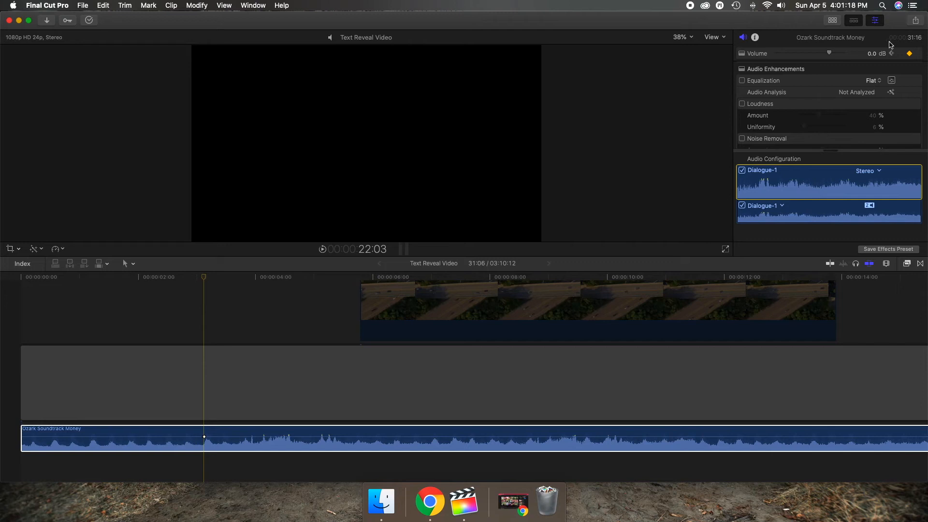
pyautogui.moveTo(874, 54); pyautogui.dragTo(871, 55)
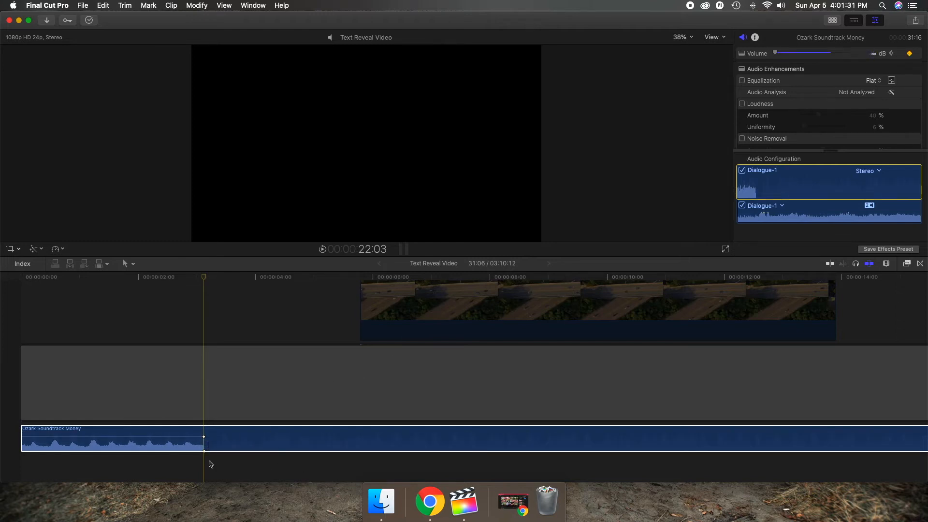
pyautogui.moveTo(205, 451)
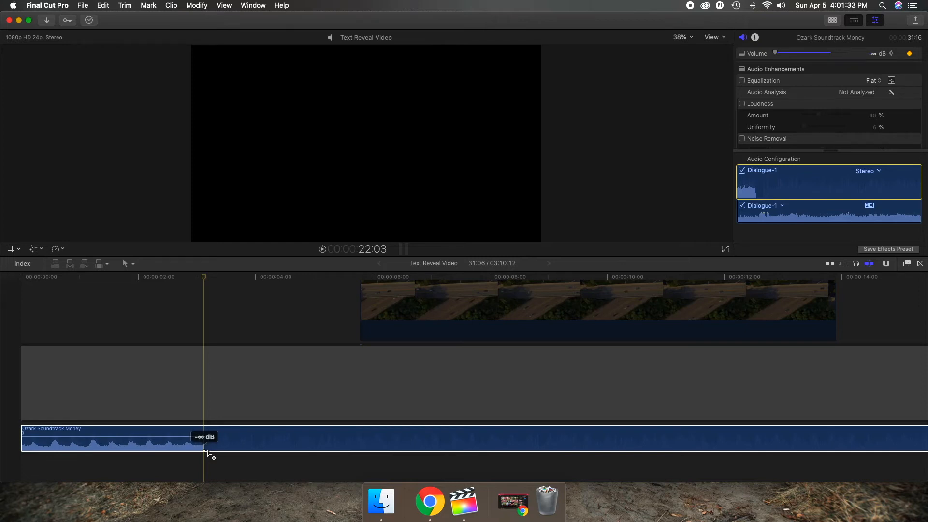
# - Move the soundtrack's second volume keyframe out to about 4:04 and play back the longer fade-out
pyautogui.press('super+equal')
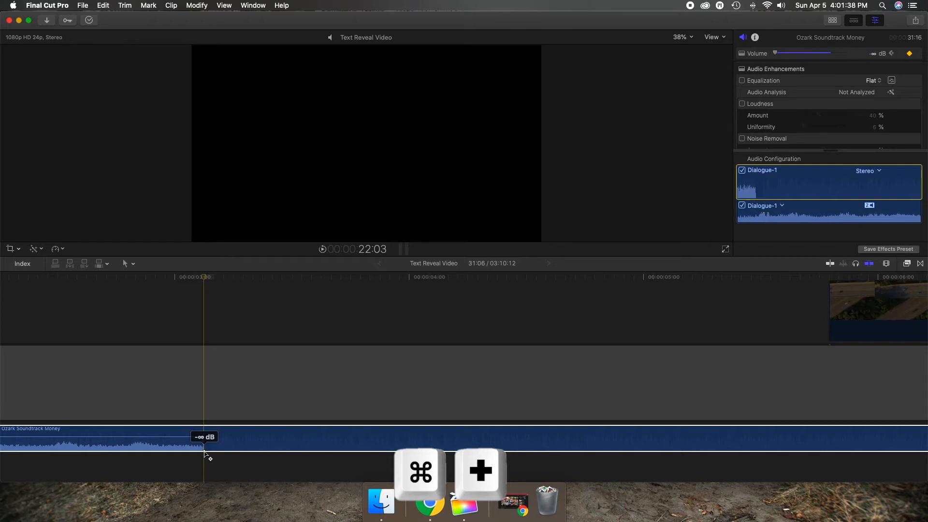
pyautogui.moveTo(205, 451); pyautogui.dragTo(212, 451)
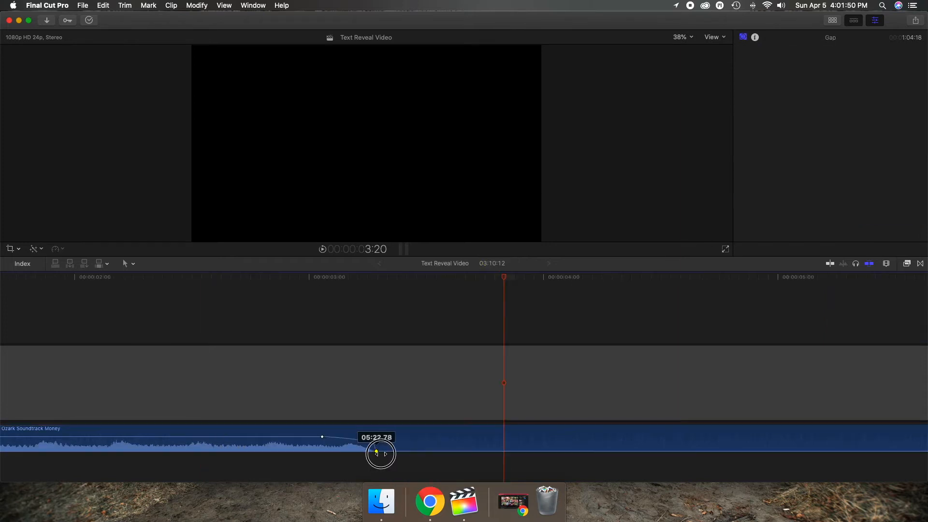
pyautogui.moveTo(378, 451); pyautogui.dragTo(588, 450)
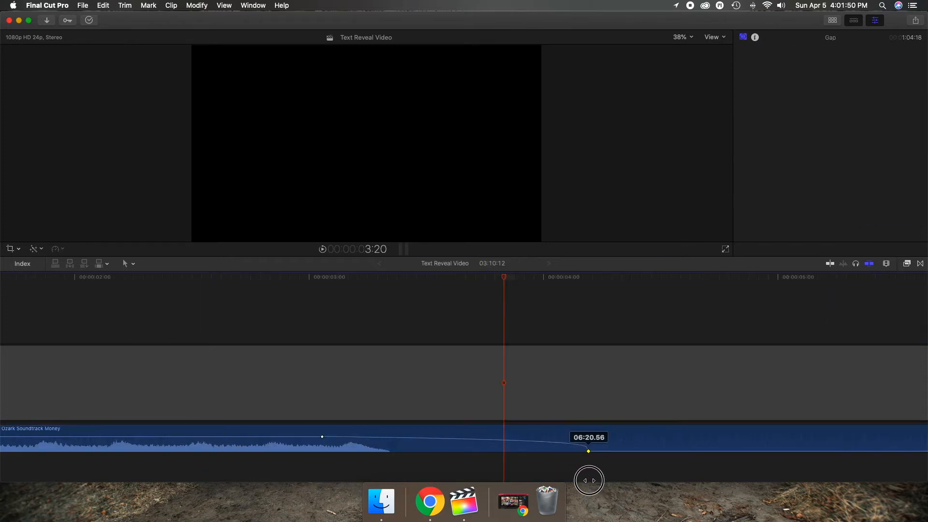
pyautogui.click(43, 337)
pyautogui.press('space')
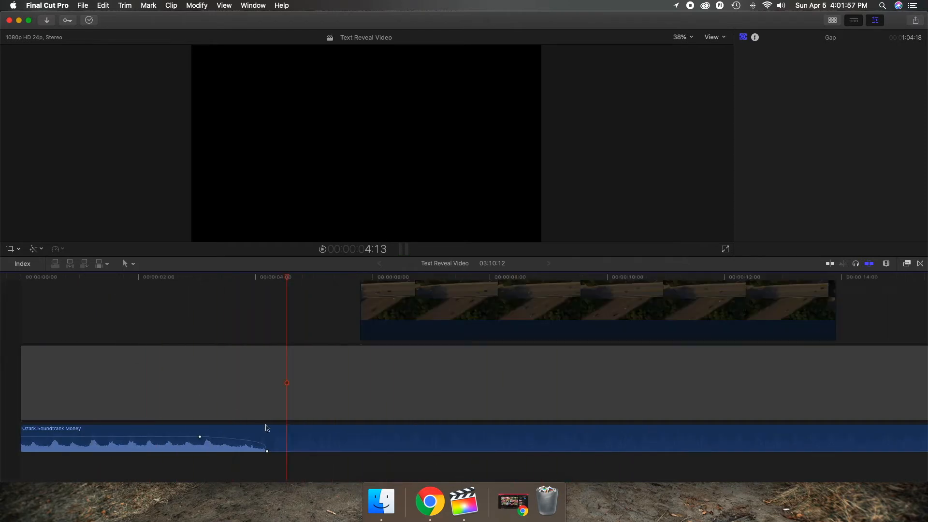
# - Move the soundtrack's second volume keyframe out to about 5:06 and listen to the slower fade-out
pyautogui.click(267, 451)
pyautogui.moveTo(267, 452); pyautogui.dragTo(269, 451)
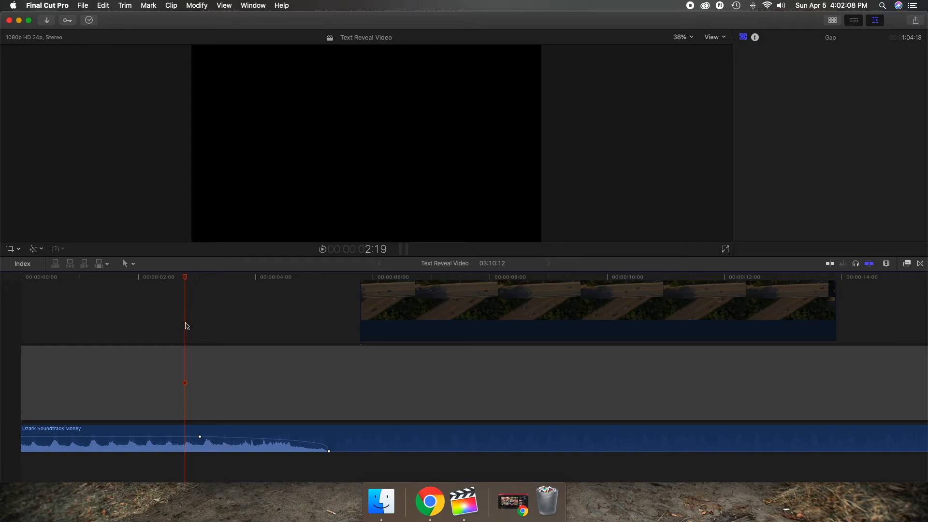
pyautogui.press('space')
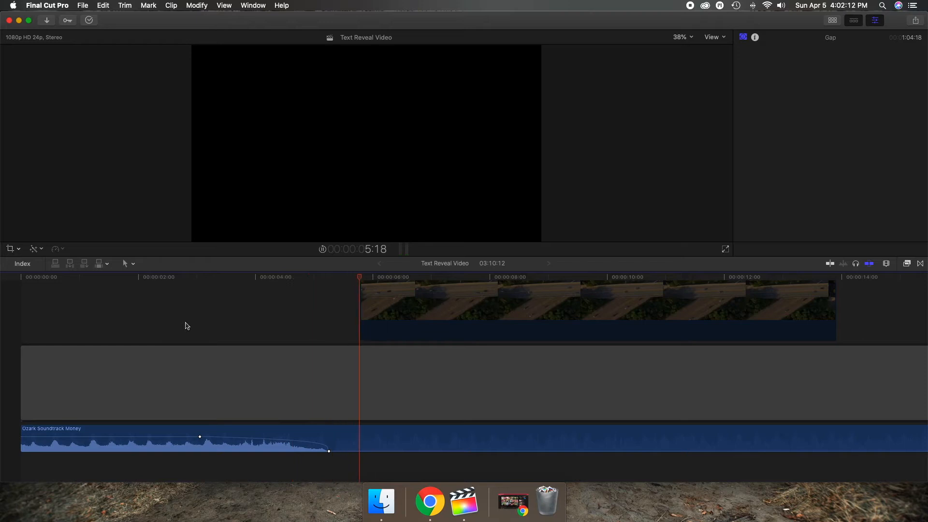
pyautogui.press('space')
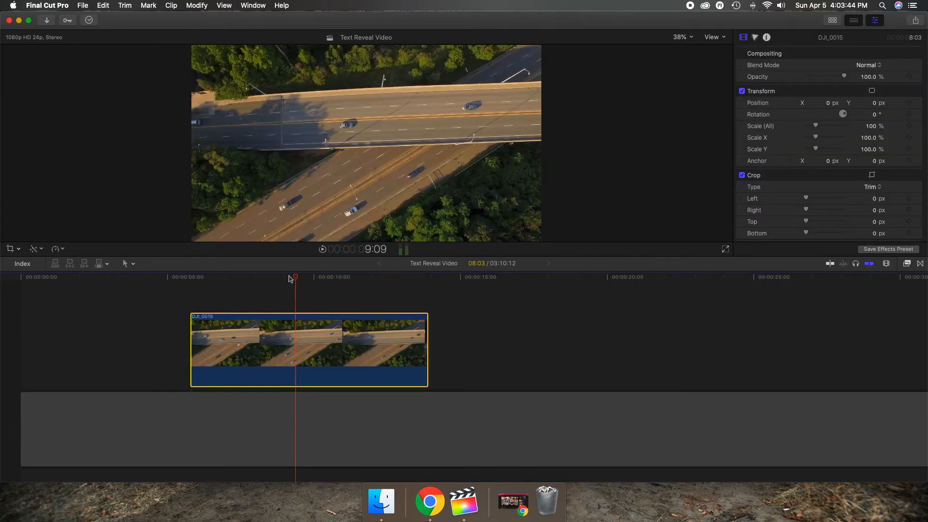
# - Show the video animation of the DJI_0015 clip and add a Scale (All) keyframe at 6:18
pyautogui.moveTo(293, 277); pyautogui.dragTo(209, 300)
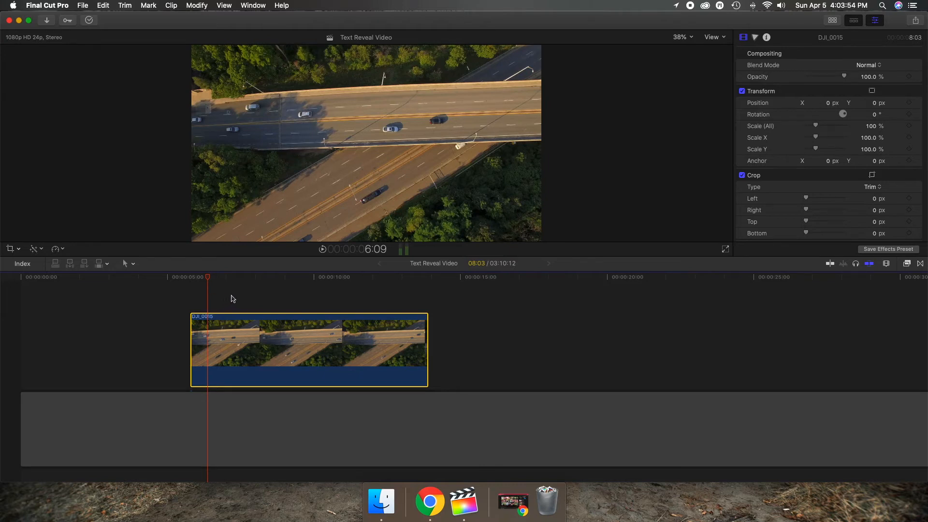
pyautogui.rightClick(289, 389)
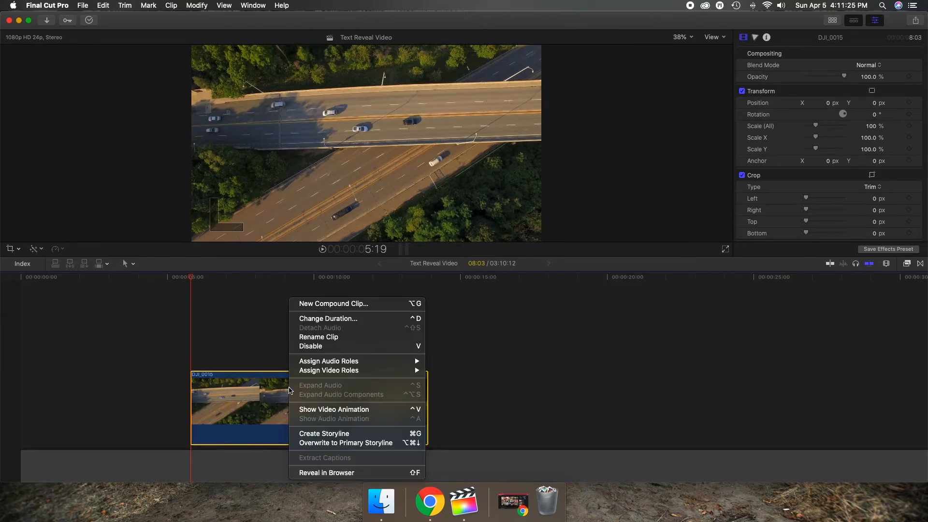
pyautogui.click(310, 409)
pyautogui.moveTo(193, 276); pyautogui.dragTo(219, 279)
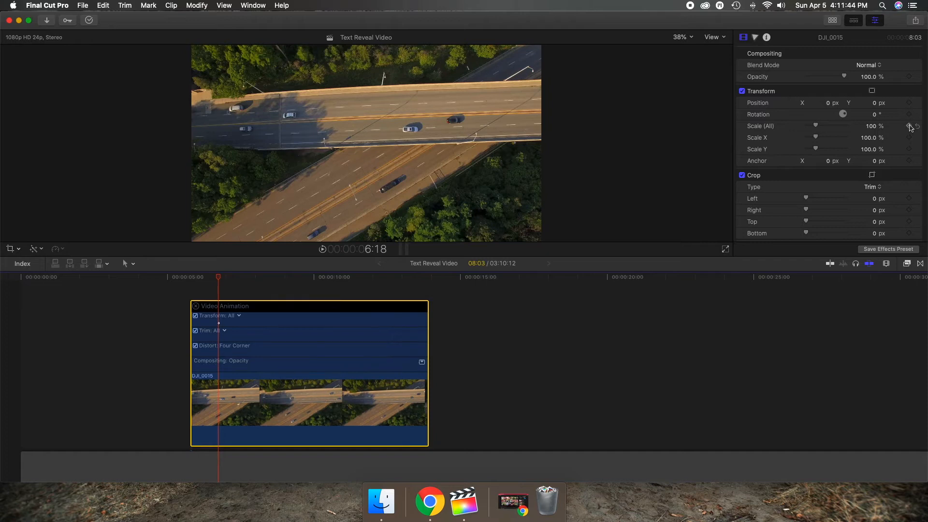
pyautogui.click(910, 126)
# - Add a second Scale (All) keyframe at 6:23, five frames after the first, and set its scale to 115%
pyautogui.press('Right')
pyautogui.press('Right')
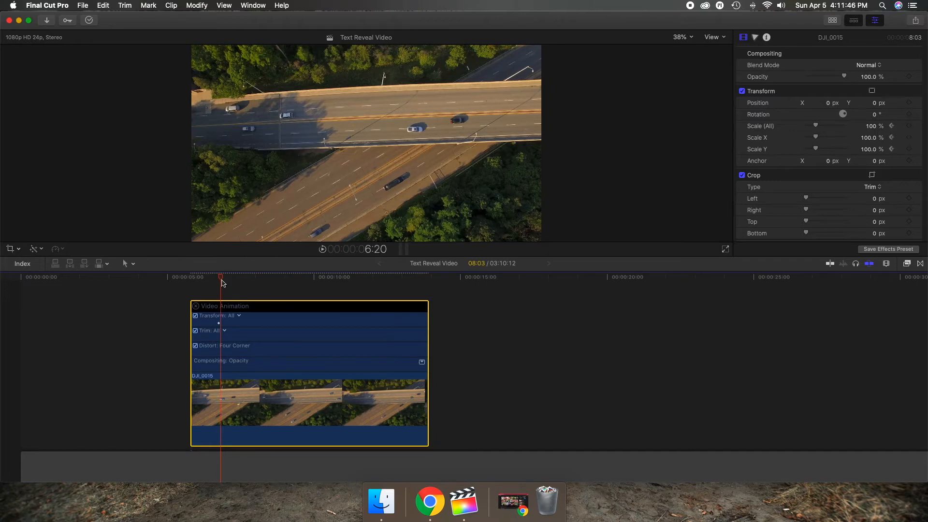
pyautogui.press('Right')
pyautogui.press('Right')
pyautogui.press('Right')
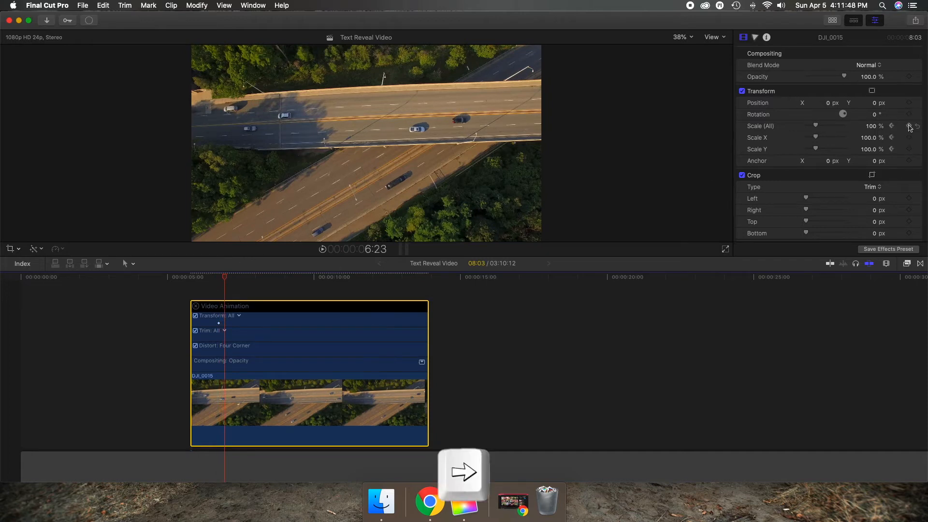
pyautogui.click(909, 127)
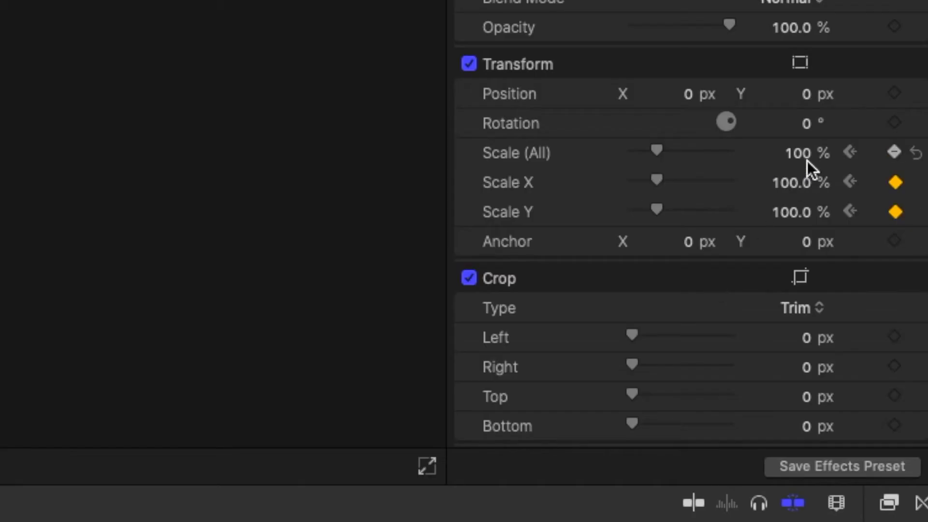
pyautogui.click(871, 128)
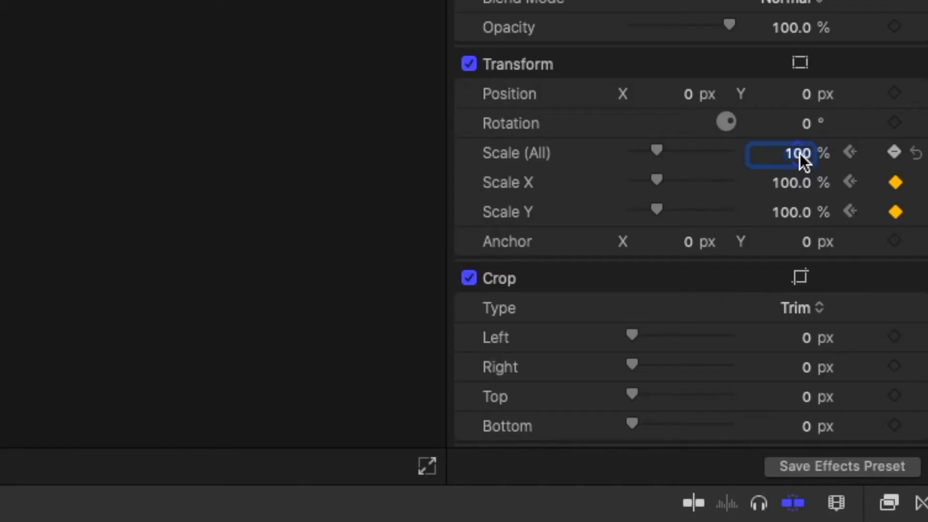
pyautogui.write('115')
pyautogui.press('Return')
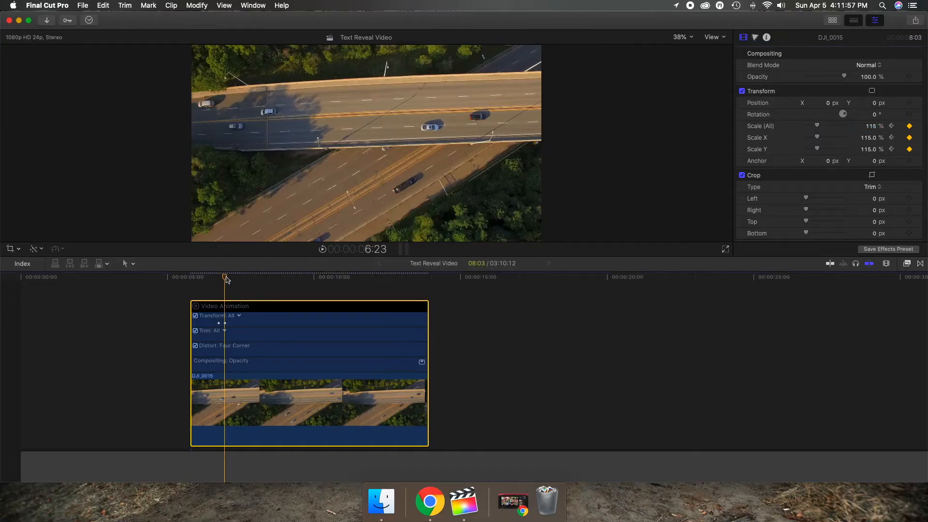
# - Add a third Scale (All) keyframe at 7:04 and set its scale to 100%
pyautogui.press('Right')
pyautogui.press('Right')
pyautogui.press('Right')
pyautogui.press('Right')
pyautogui.press('Right')
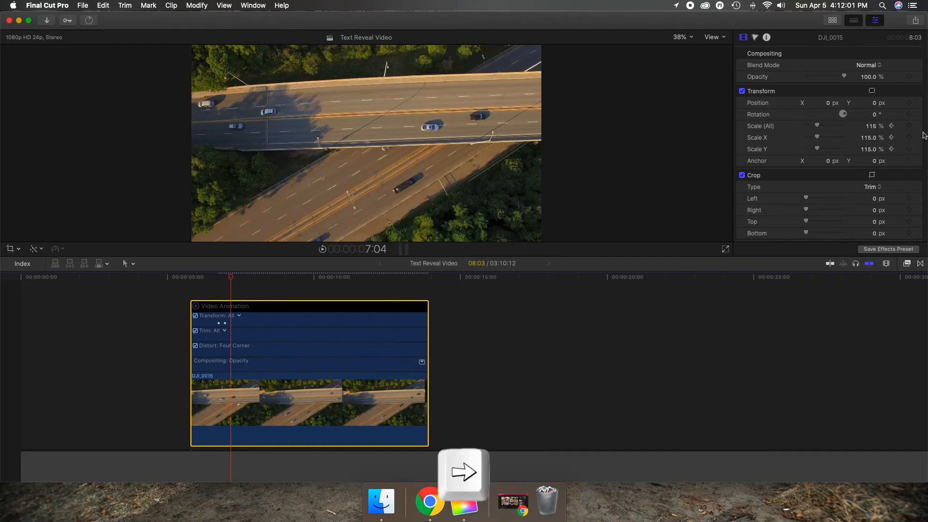
pyautogui.click(909, 126)
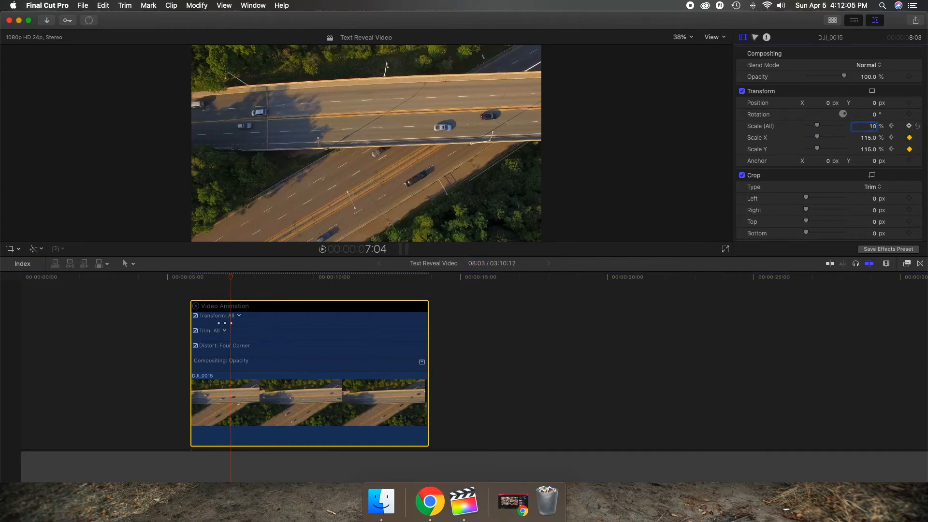
pyautogui.press('Return')
# - Scrub through the three scale keyframes on the DJI_0015 clip to examine the zoom in and out
pyautogui.click(218, 286)
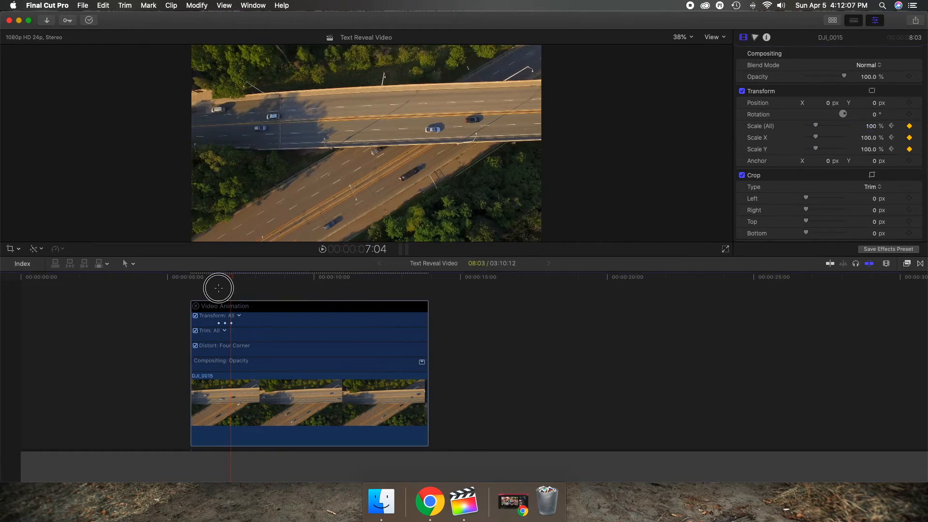
pyautogui.press('super+equal')
pyautogui.press('super+equal')
pyautogui.press('super+equal')
pyautogui.press('super+equal')
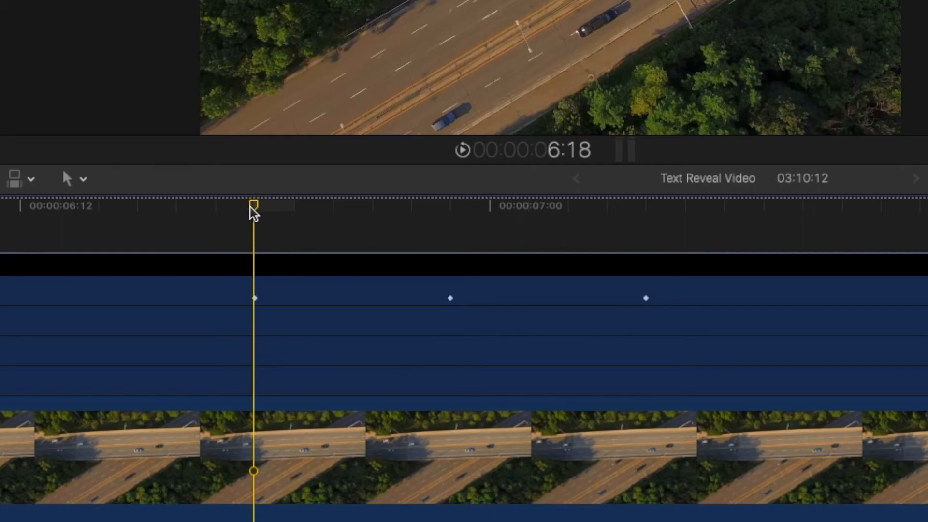
pyautogui.moveTo(251, 205); pyautogui.dragTo(417, 209)
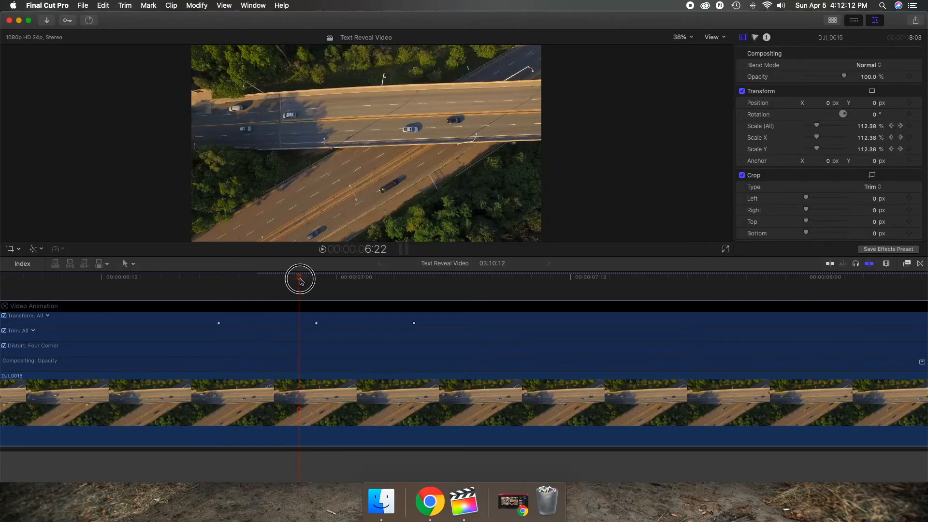
pyautogui.moveTo(300, 281); pyautogui.dragTo(410, 284)
pyautogui.click(219, 323)
pyautogui.rightClick(219, 323)
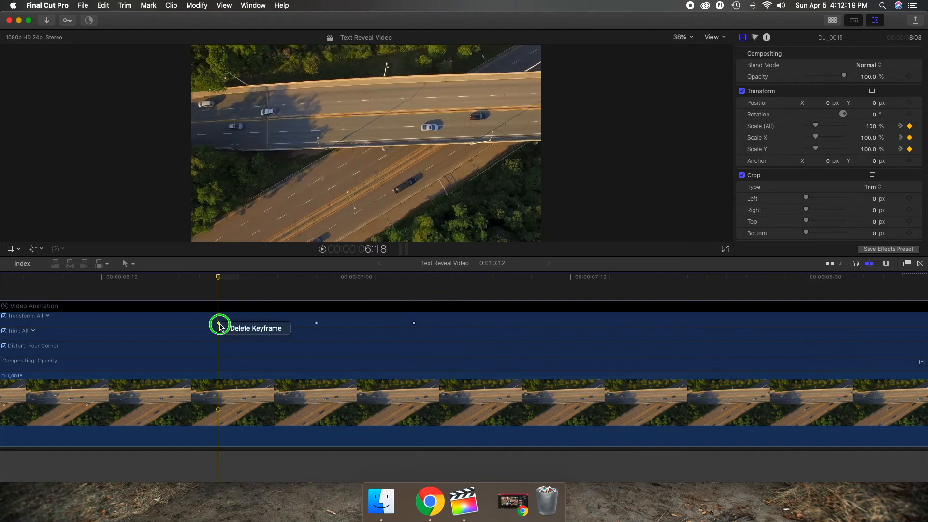
pyautogui.click(223, 285)
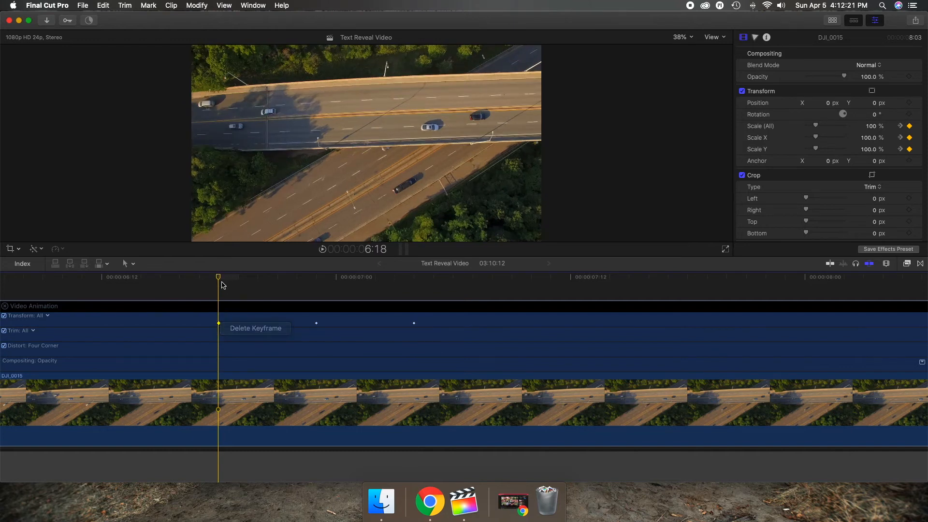
# - Play back the DJI_0015 clip from before the first scale keyframe to review the zoom effect
pyautogui.press('super+minus')
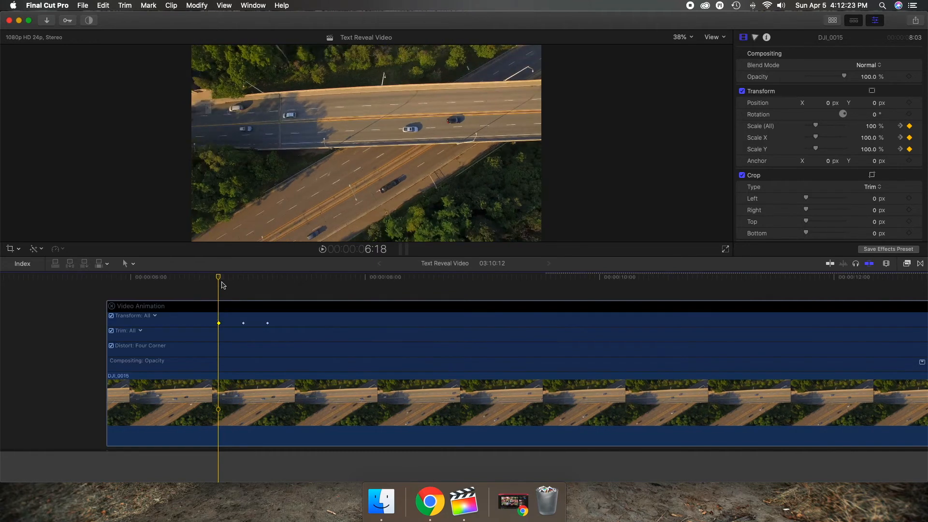
pyautogui.click(186, 286)
pyautogui.press('space')
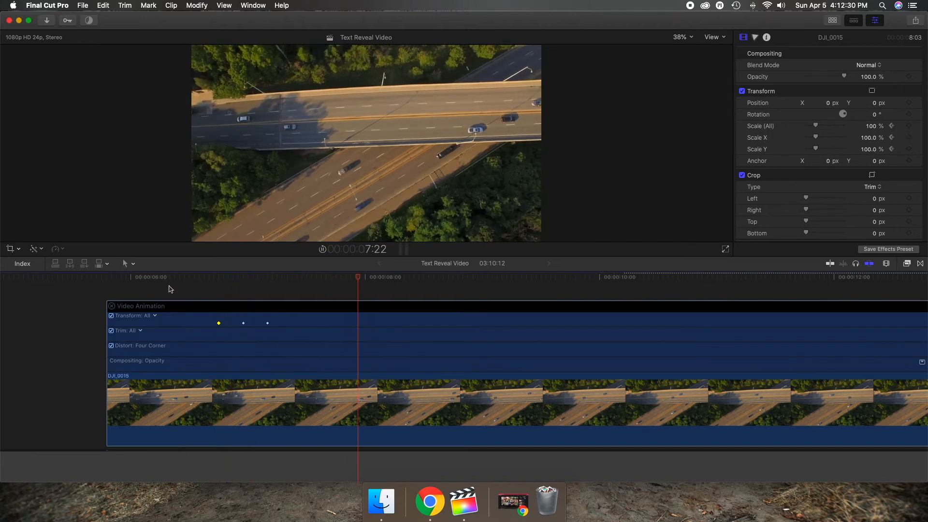
pyautogui.click(170, 289)
pyautogui.press('space')
# - Move the outer scale keyframes closer to the middle one, to about 6:20 and 7:02
pyautogui.click(247, 293)
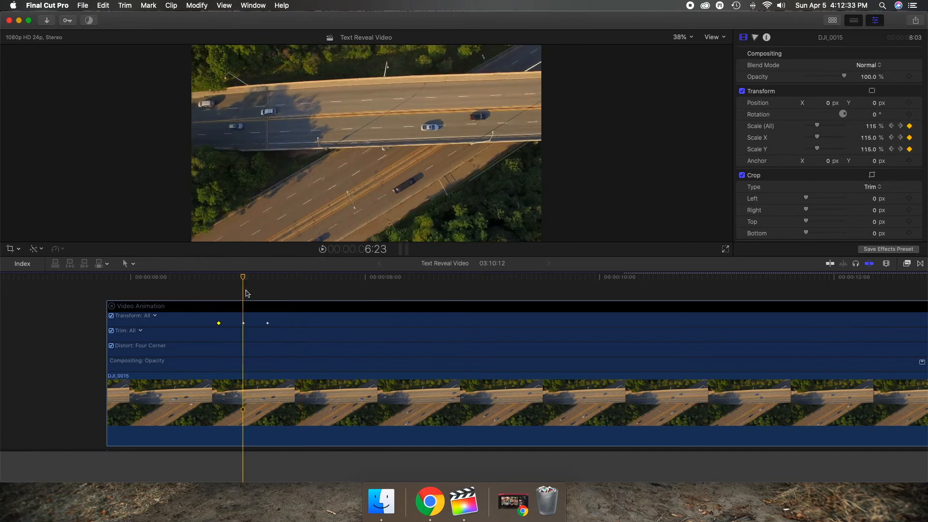
pyautogui.press('super+equal')
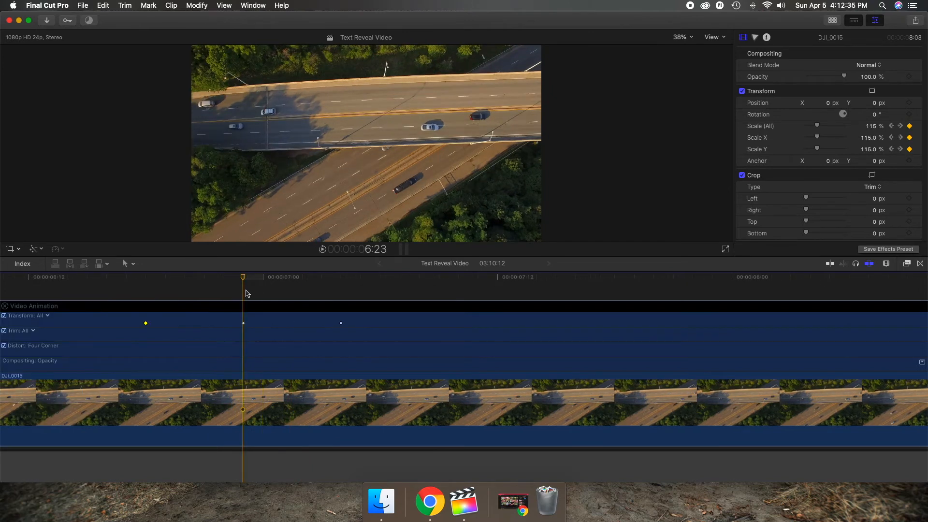
pyautogui.click(146, 323)
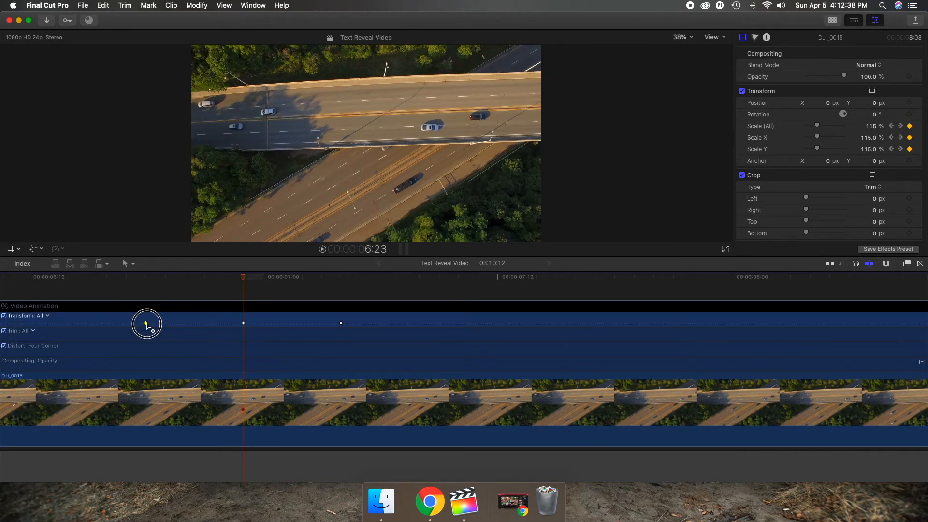
pyautogui.moveTo(146, 323); pyautogui.dragTo(189, 323)
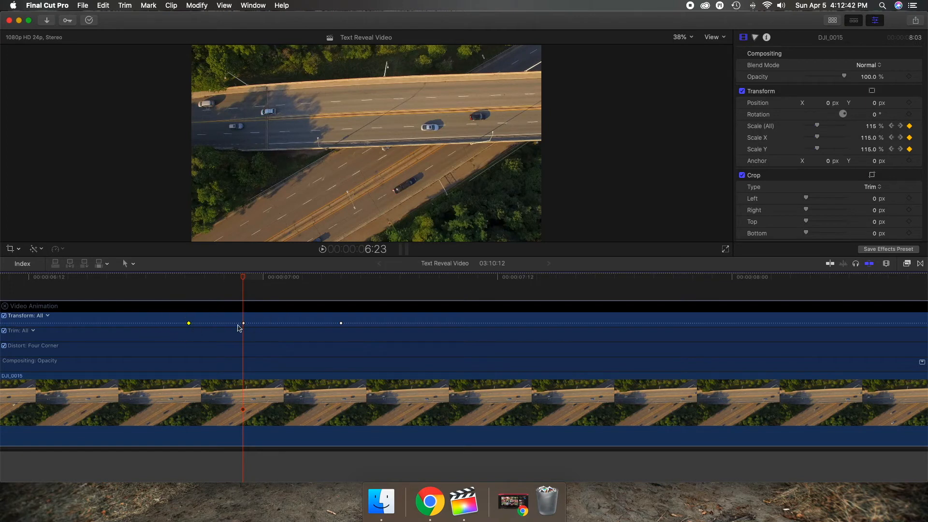
pyautogui.moveTo(341, 323); pyautogui.dragTo(313, 326)
# - Play back the DJI_0015 clip from 6:12 to check the faster zoom
pyautogui.click(34, 289)
pyautogui.press('super+minus')
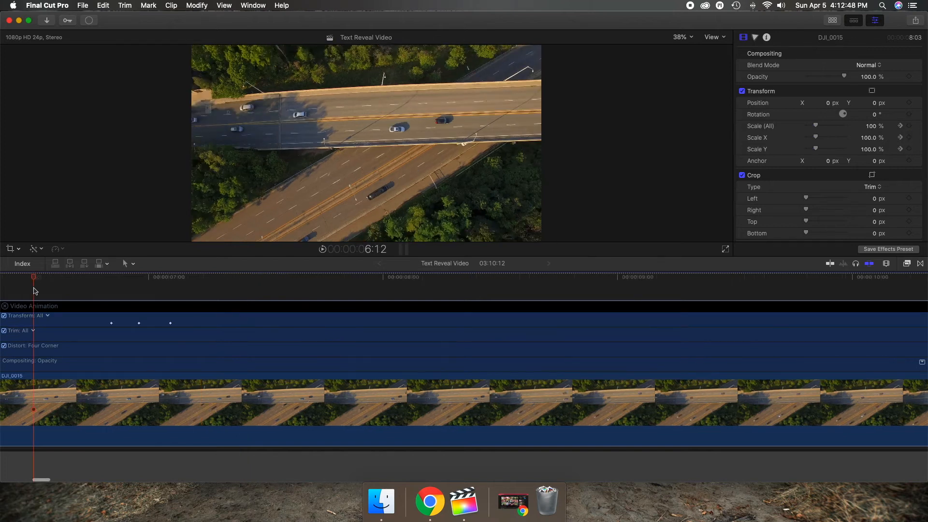
pyautogui.press('space')
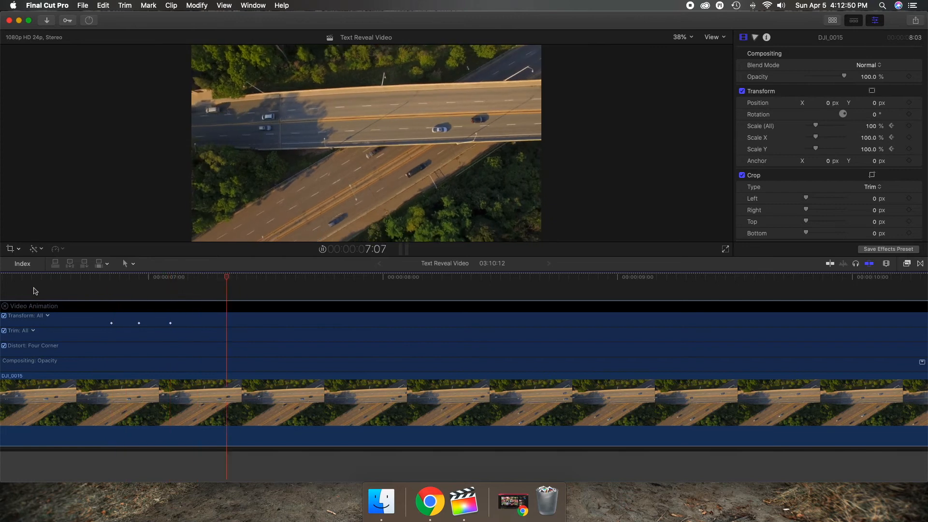
pyautogui.press('space')
# - Tighten the zoom further by moving the first scale keyframe to about 6:21 and the third to about 7:01
pyautogui.click(139, 294)
pyautogui.press('super+equal')
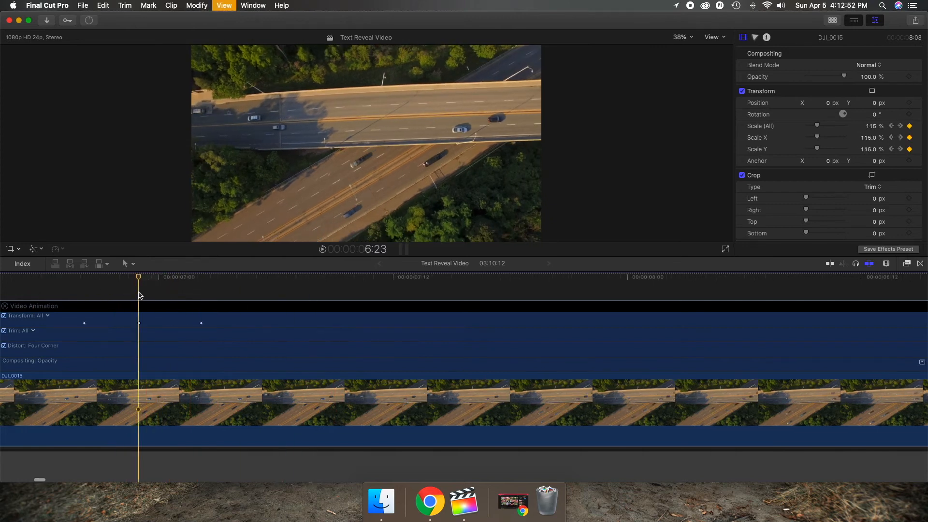
pyautogui.moveTo(30, 323); pyautogui.dragTo(68, 323)
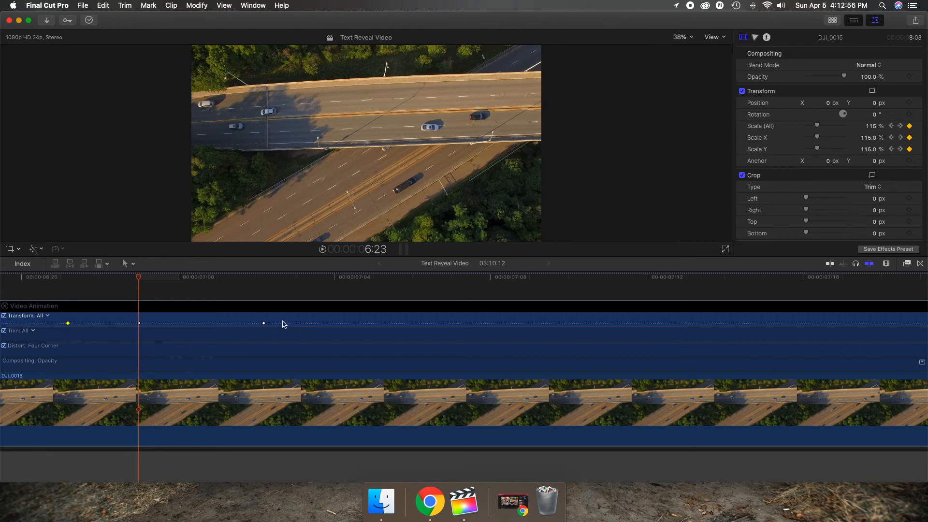
pyautogui.moveTo(263, 322); pyautogui.dragTo(224, 322)
# - Play back the DJI_0015 clip from 6:14 to review the tightened zoom
pyautogui.press('super+minus')
pyautogui.press('super+minus')
pyautogui.press('super+minus')
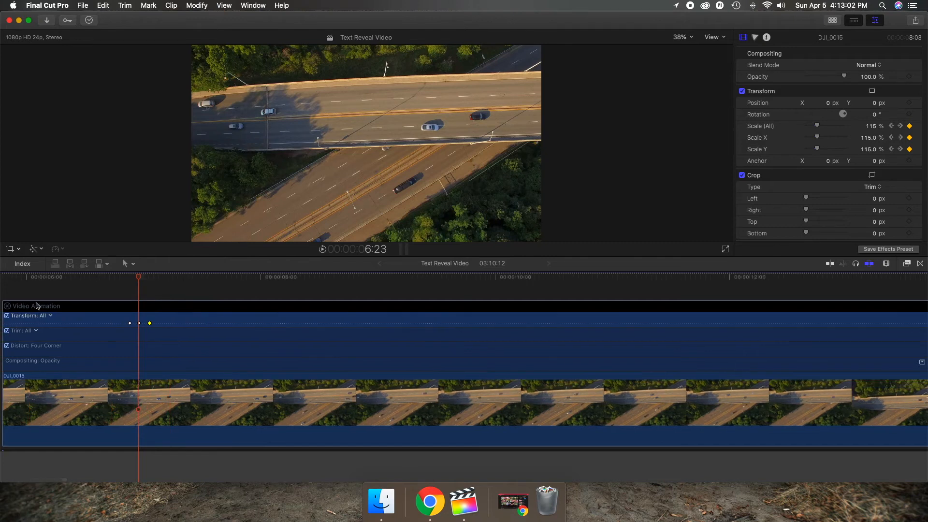
pyautogui.press('Left')
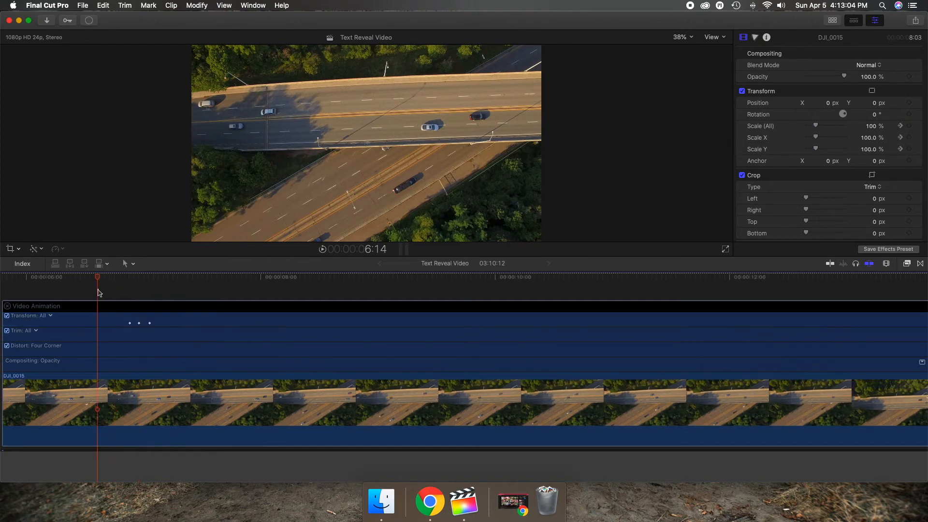
pyautogui.press('space')
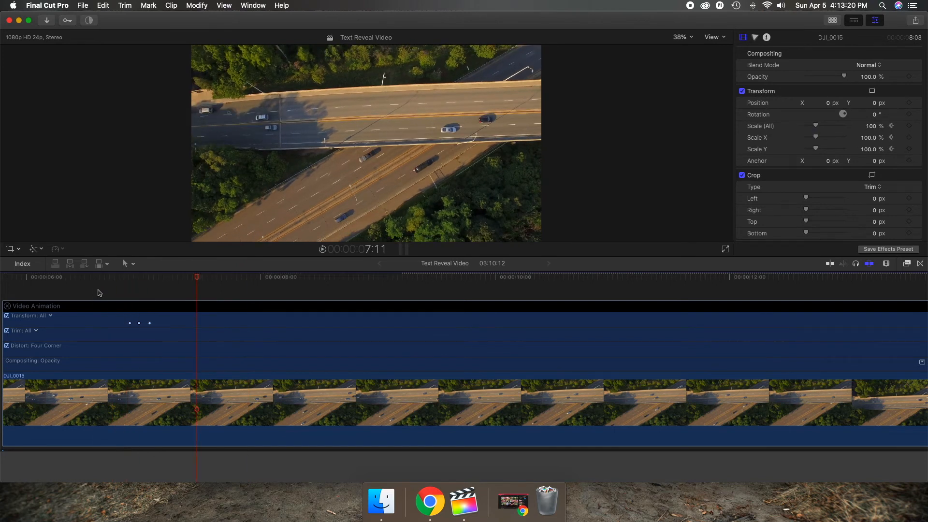
# - Add scale keyframes at about 9:02 and 9:03 on the DJI_0015 clip and set the scale at 9:03 to 115%
pyautogui.press('super+minus')
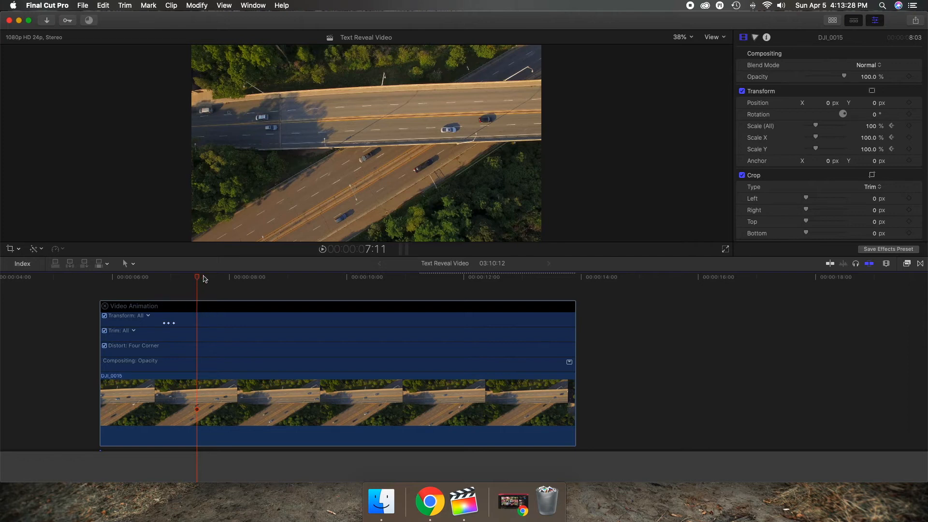
pyautogui.moveTo(197, 277); pyautogui.dragTo(294, 277)
pyautogui.click(909, 126)
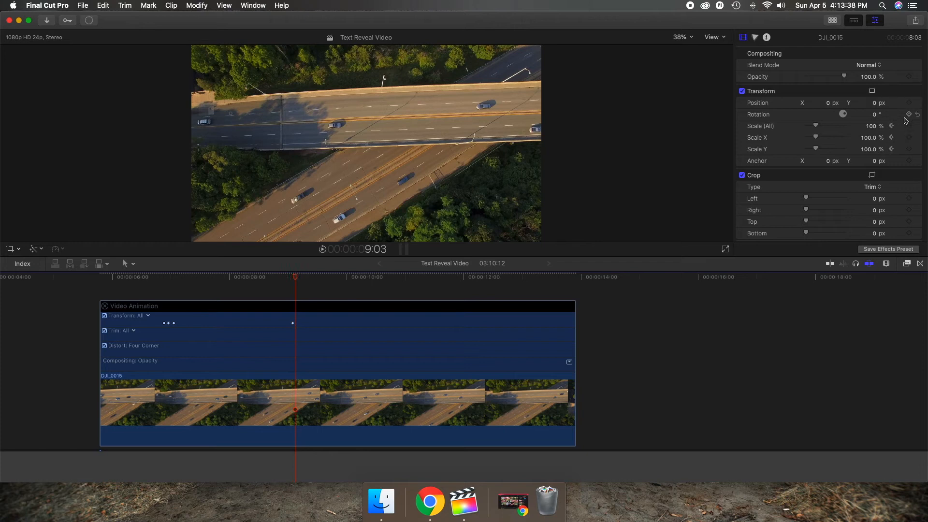
pyautogui.click(909, 126)
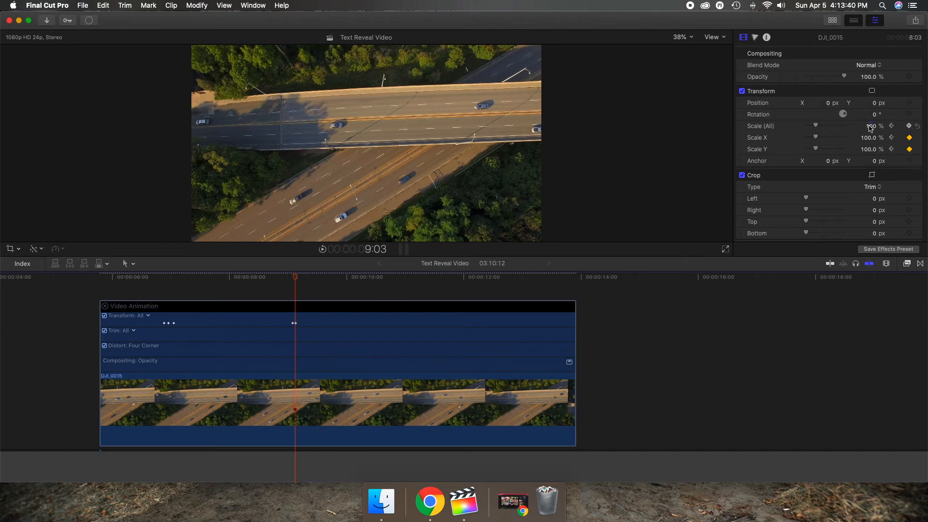
pyautogui.write('115')
pyautogui.press('Return')
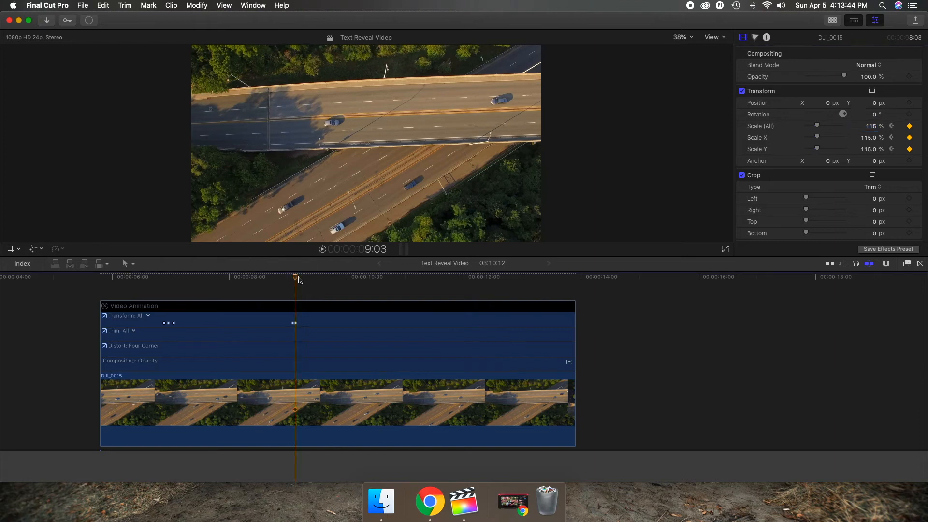
# - Add a third scale keyframe at 9:04 on the DJI_0015 clip and set its scale to 100%
pyautogui.click(297, 279)
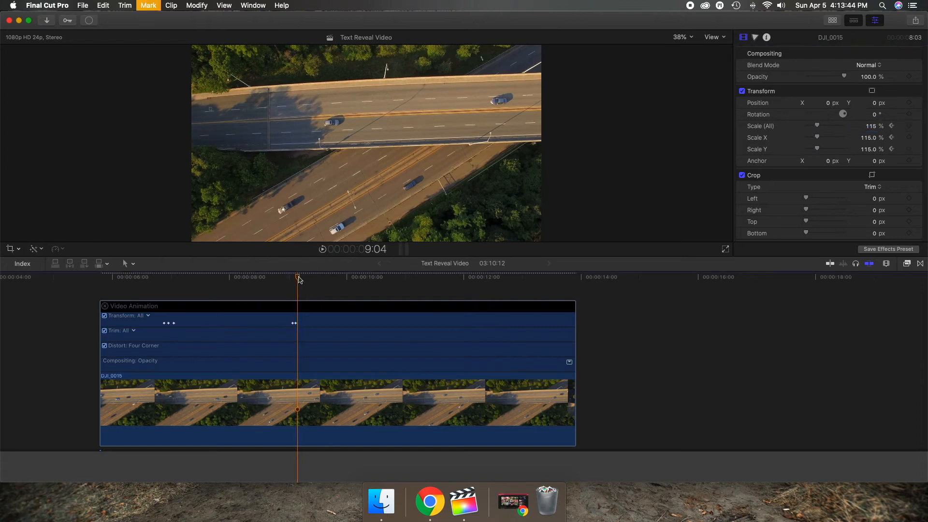
pyautogui.click(908, 126)
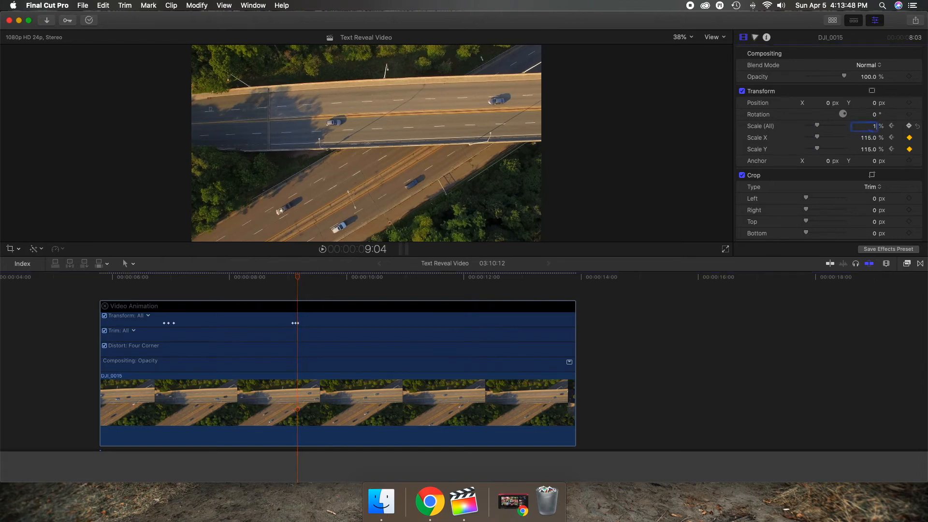
pyautogui.write('100')
pyautogui.press('Return')
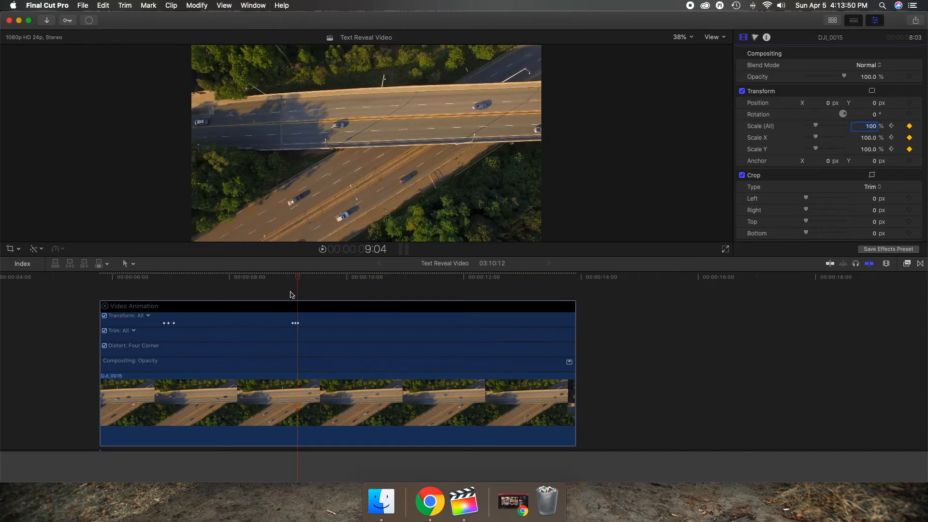
# - Play back the DJI_0015 clip from just before 9:03 to check the second zoom
pyautogui.click(292, 293)
pyautogui.click(286, 293)
pyautogui.press('space')
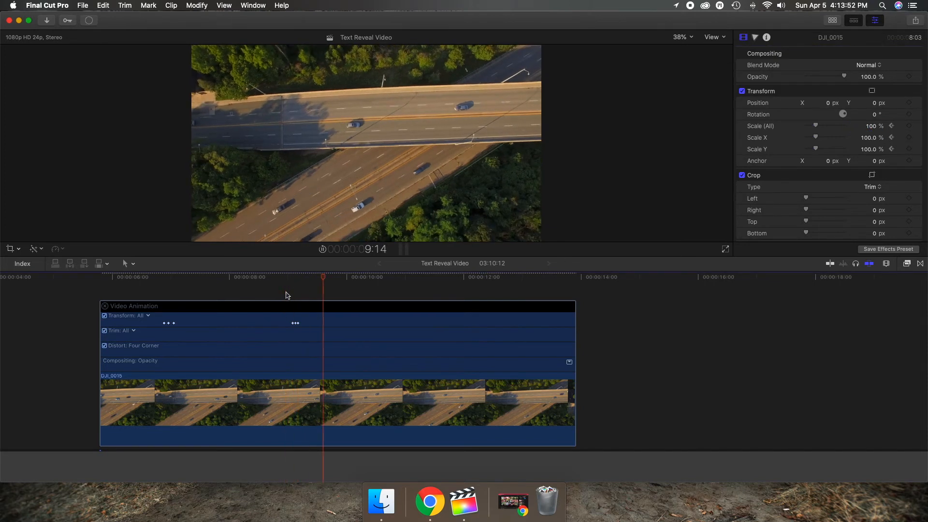
# - Spread the second zoom's outer scale keyframes away from the middle one, to about 9:01 and 9:05
pyautogui.press('super+equal')
pyautogui.press('super+equal')
pyautogui.press('super+equal')
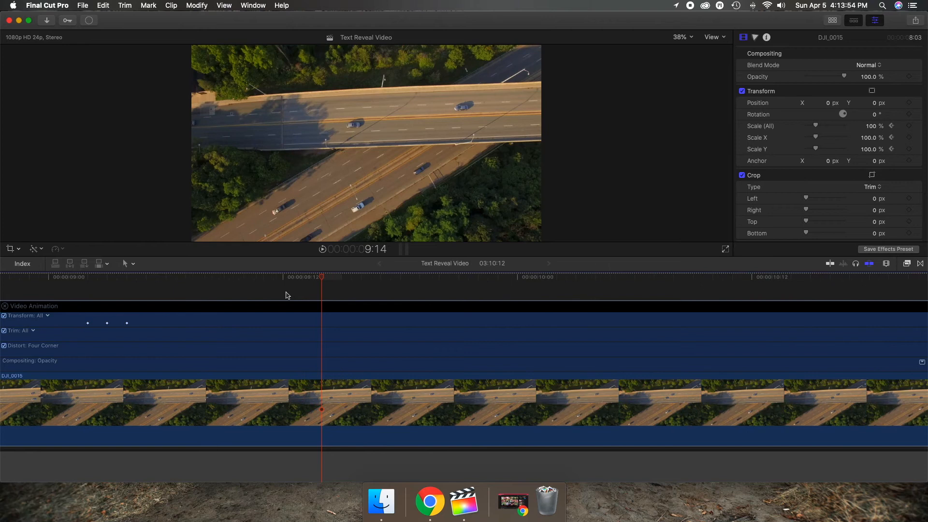
pyautogui.moveTo(128, 324); pyautogui.dragTo(150, 324)
# - Play back both scale zooms on the DJI_0015 clip and close its video animation display
pyautogui.click(31, 287)
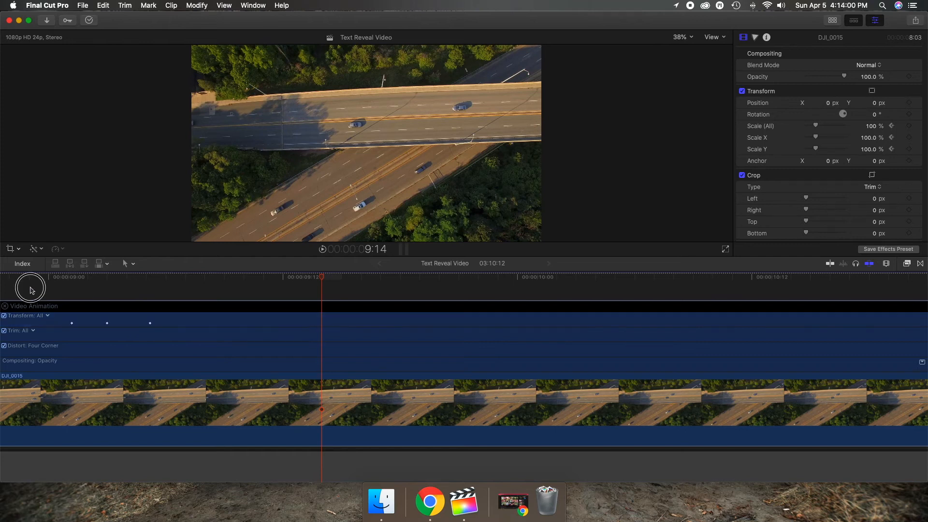
pyautogui.press('space')
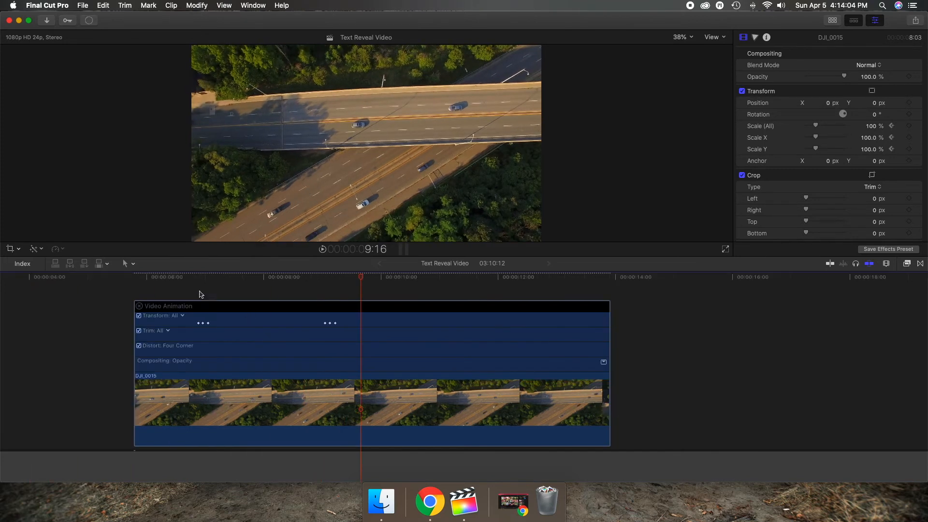
pyautogui.click(181, 288)
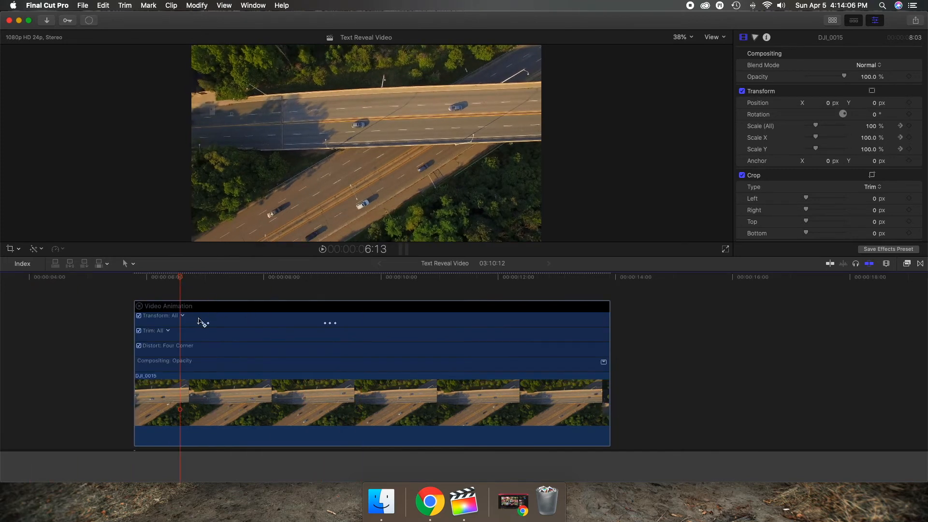
pyautogui.press('space')
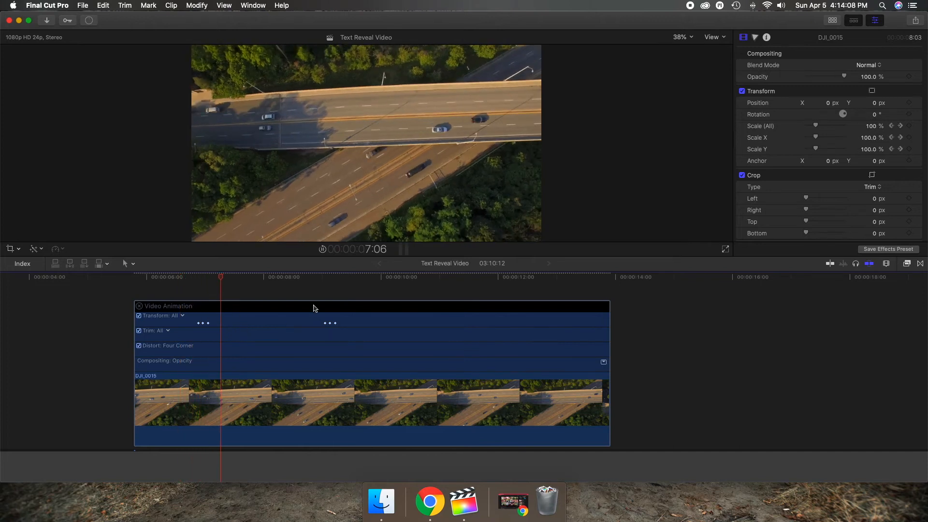
pyautogui.click(301, 300)
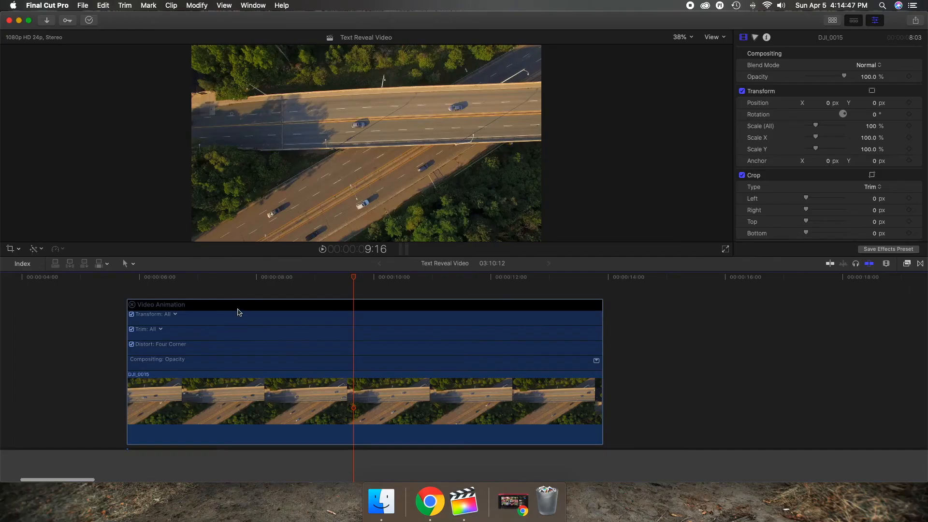
pyautogui.click(133, 305)
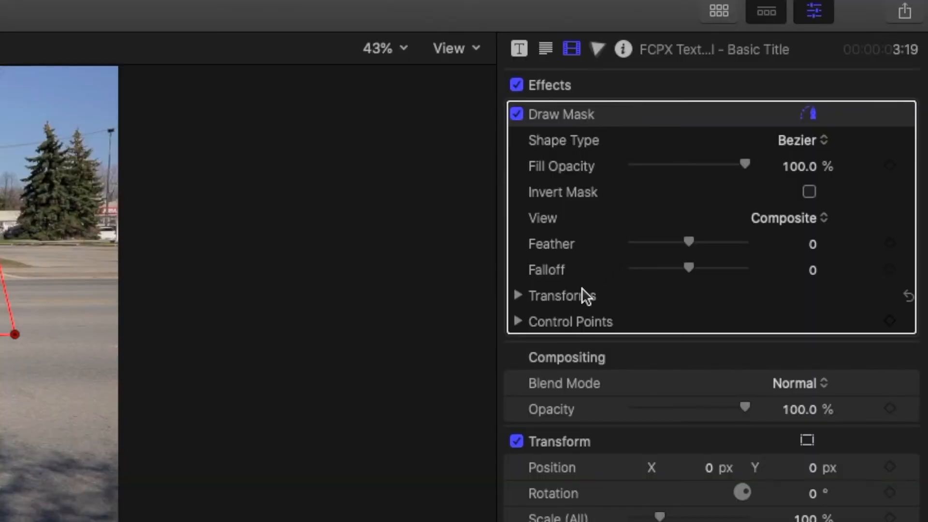
# - Add keyframes at 18:08 for the title's Draw Mask position, rotation, scale and control points
pyautogui.click(526, 297)
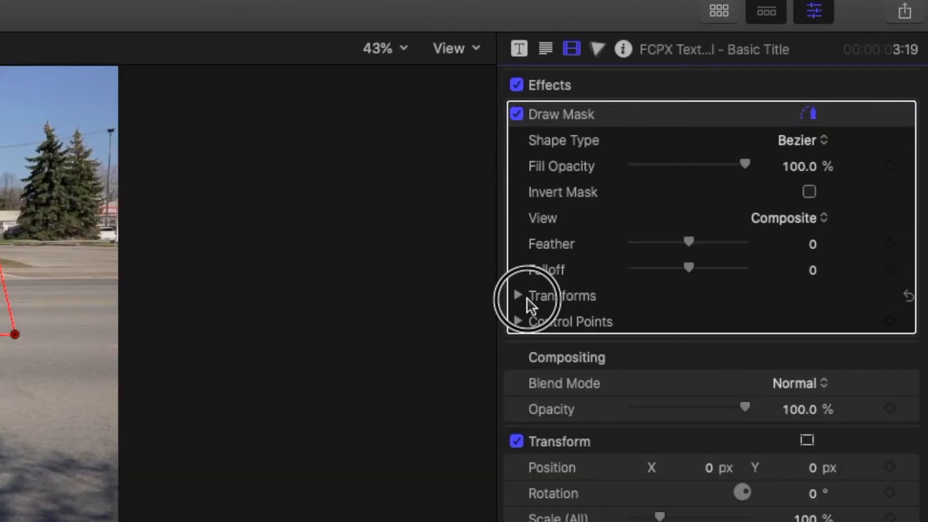
pyautogui.click(519, 294)
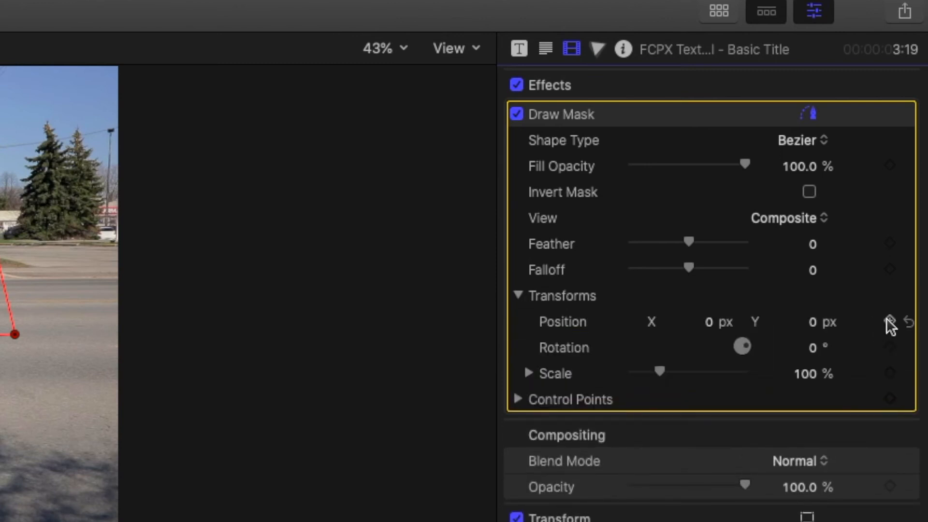
pyautogui.click(888, 321)
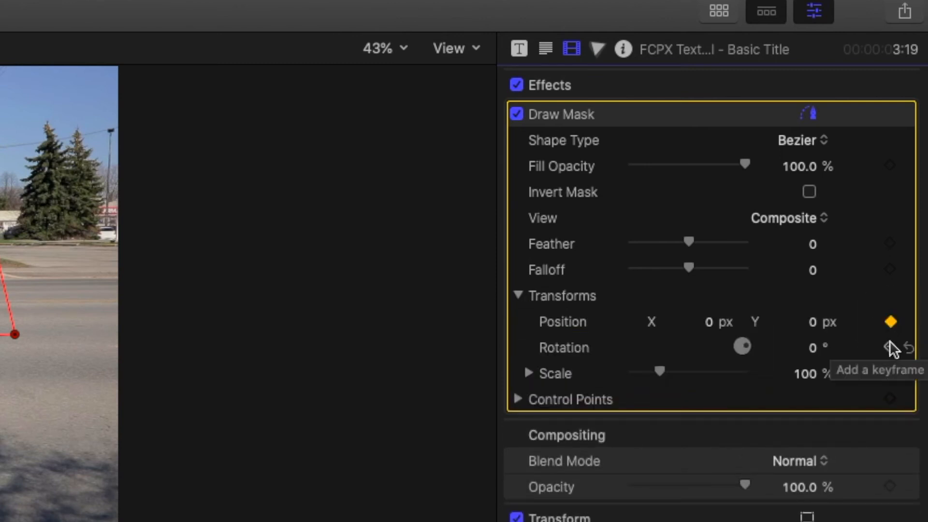
pyautogui.click(889, 343)
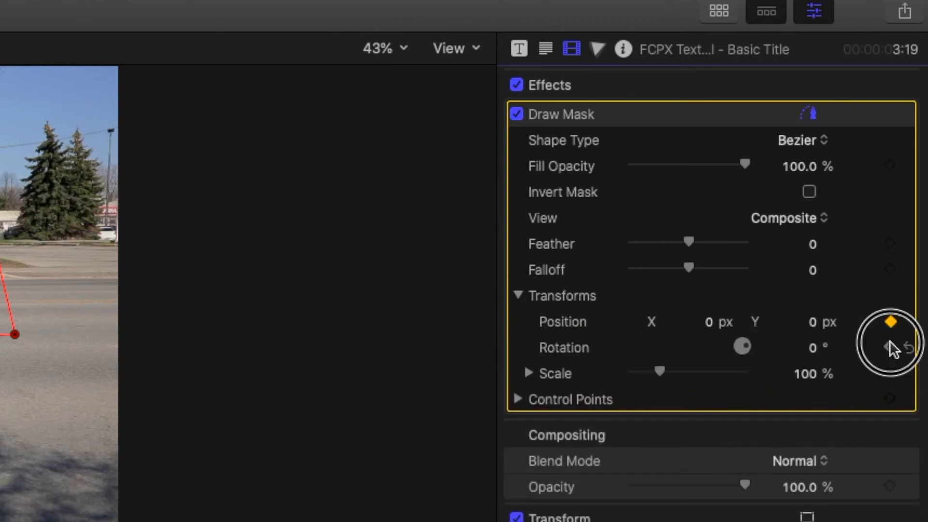
pyautogui.click(888, 372)
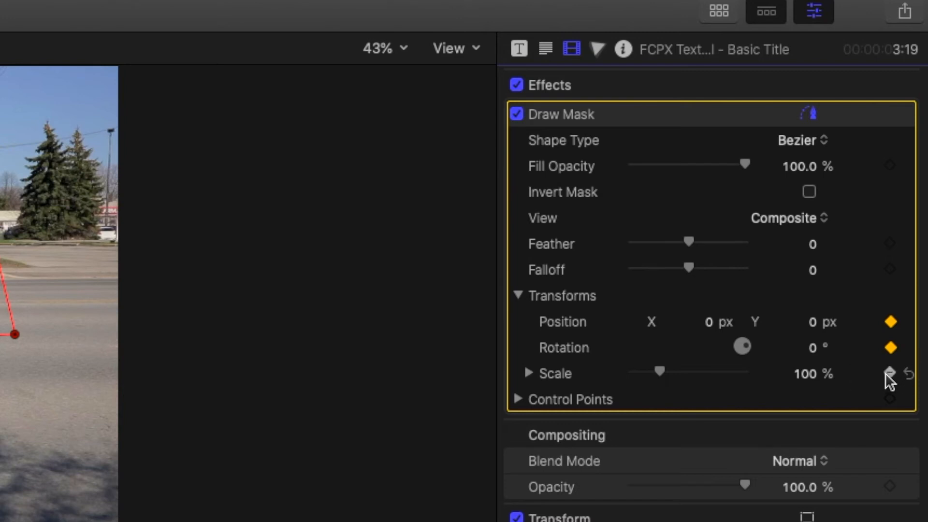
pyautogui.click(890, 398)
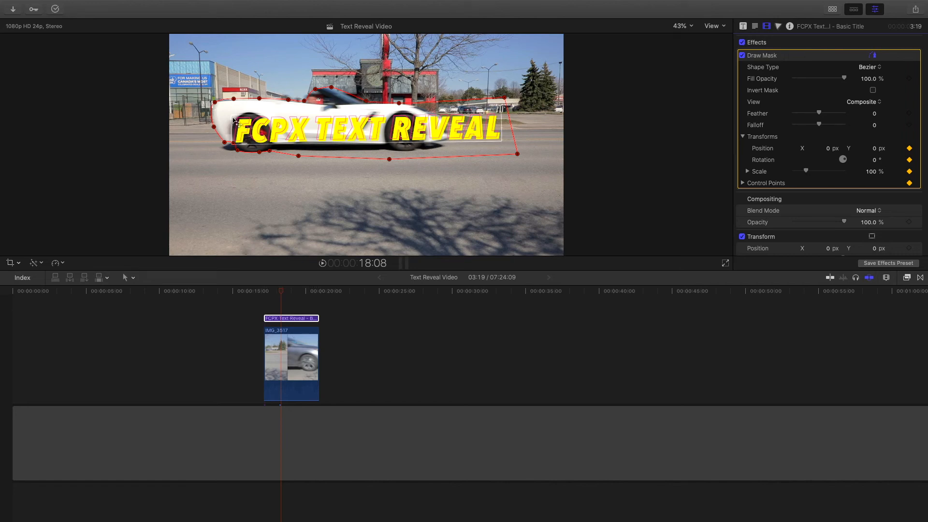
# - Shift the title's mask along with the car at 18:10 to position X 133.7 px, Y 1.8 px, and invert the mask
pyautogui.click(283, 294)
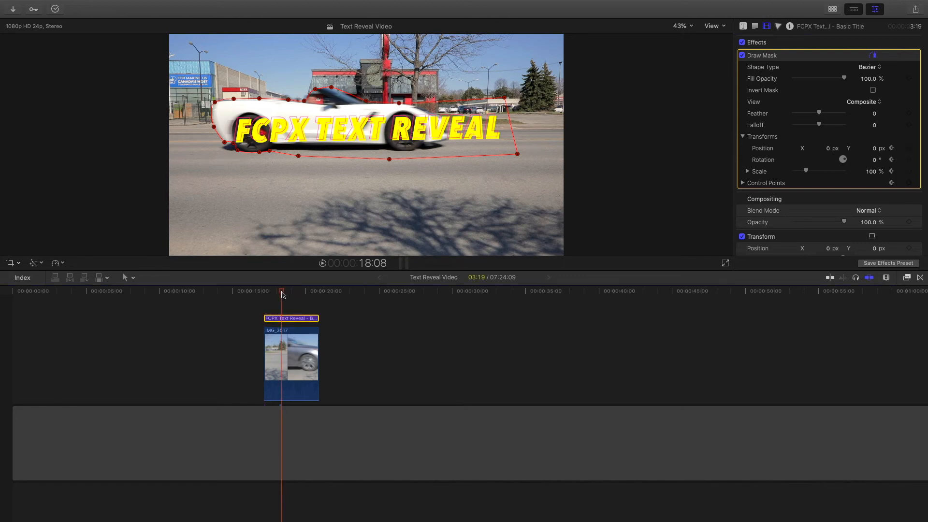
pyautogui.press('Right')
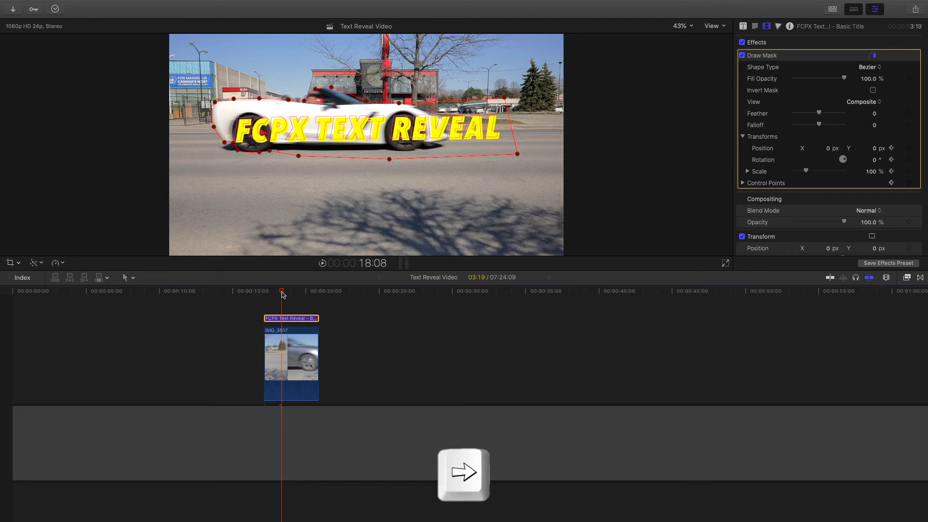
pyautogui.press('Right')
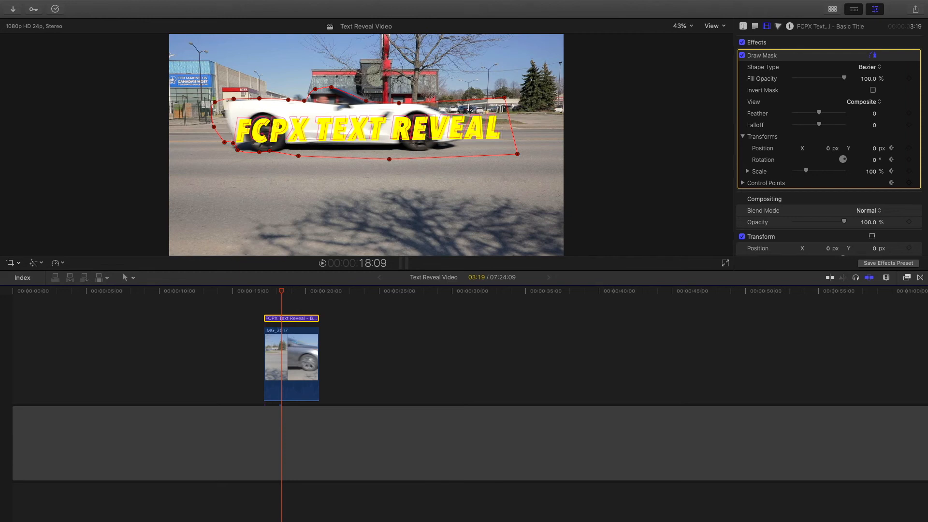
pyautogui.moveTo(469, 108); pyautogui.dragTo(504, 110)
pyautogui.press('Right')
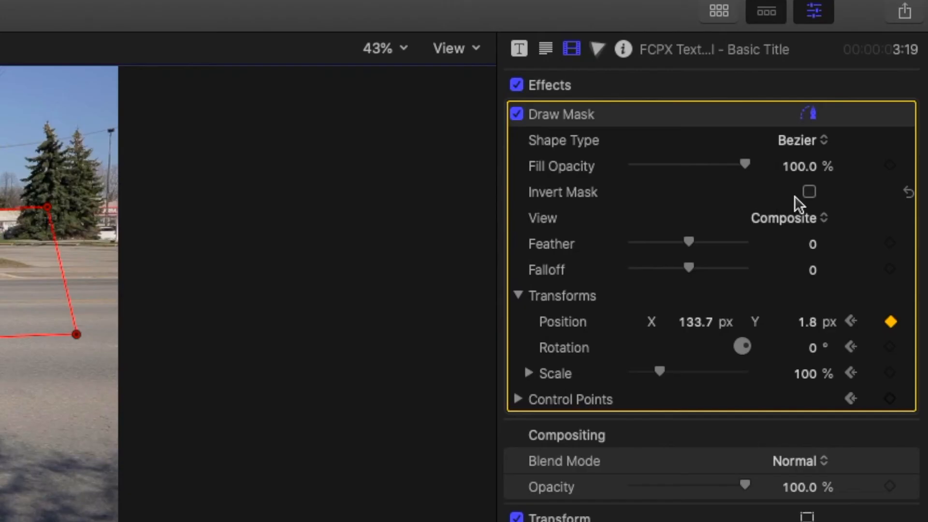
pyautogui.click(809, 192)
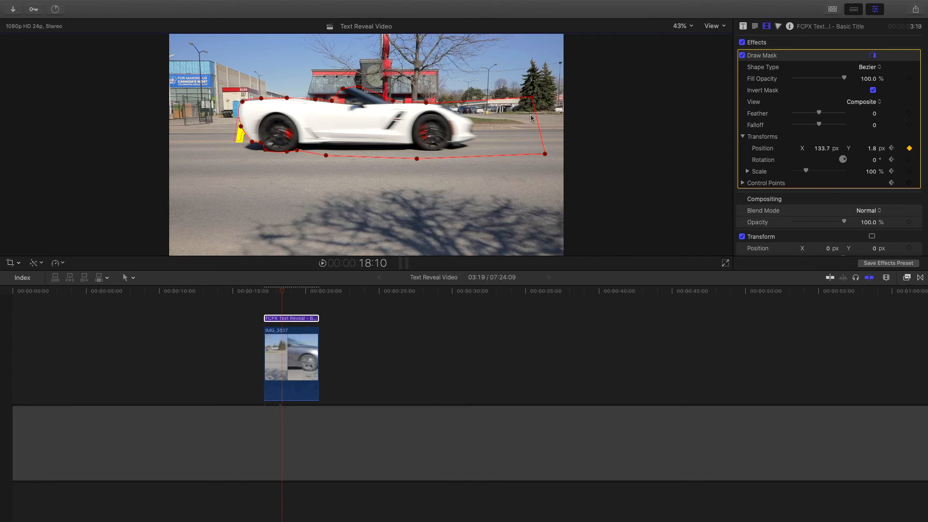
# - Advance frame by frame to 18:17, moving the mask along with the car to about X 560.8 px, Y 10.7 px
pyautogui.press('Right')
pyautogui.moveTo(481, 111); pyautogui.dragTo(507, 110)
pyautogui.press('Right')
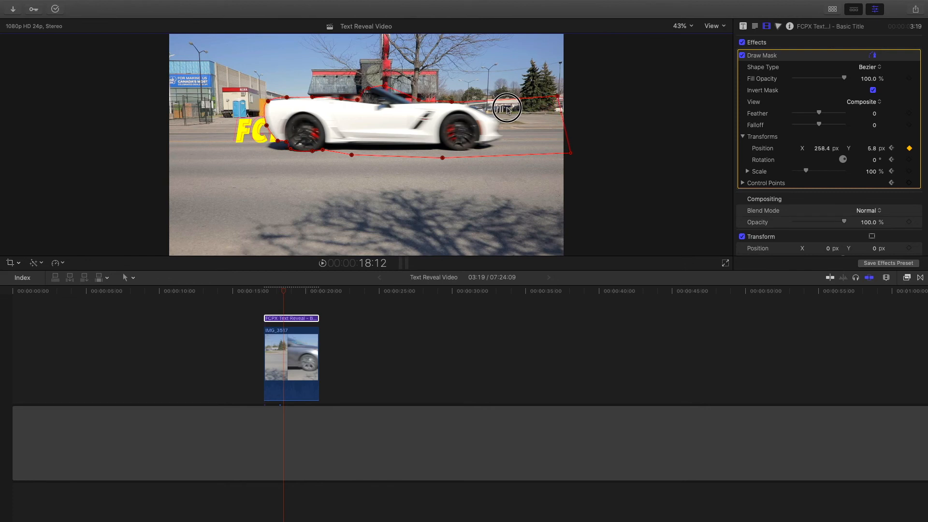
pyautogui.press('Right')
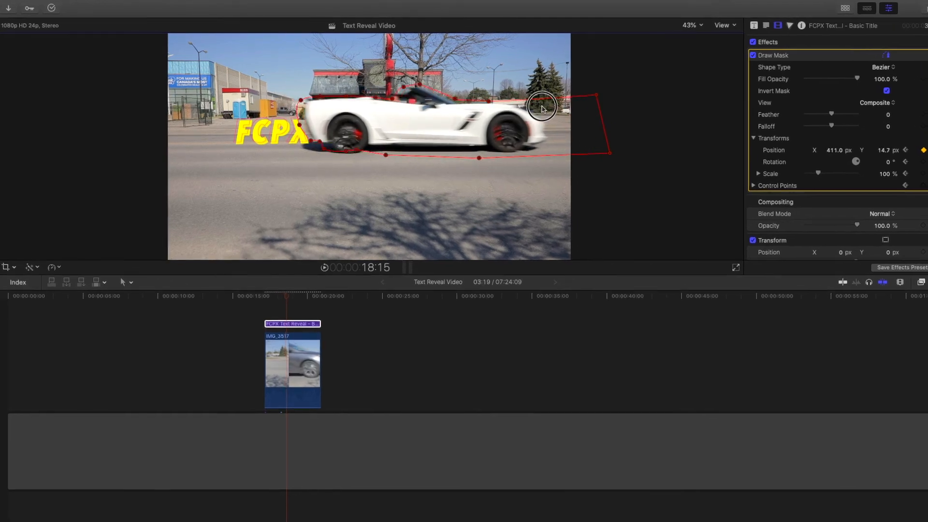
pyautogui.press('Right')
pyautogui.press('Right')
pyautogui.moveTo(542, 109); pyautogui.dragTo(572, 106)
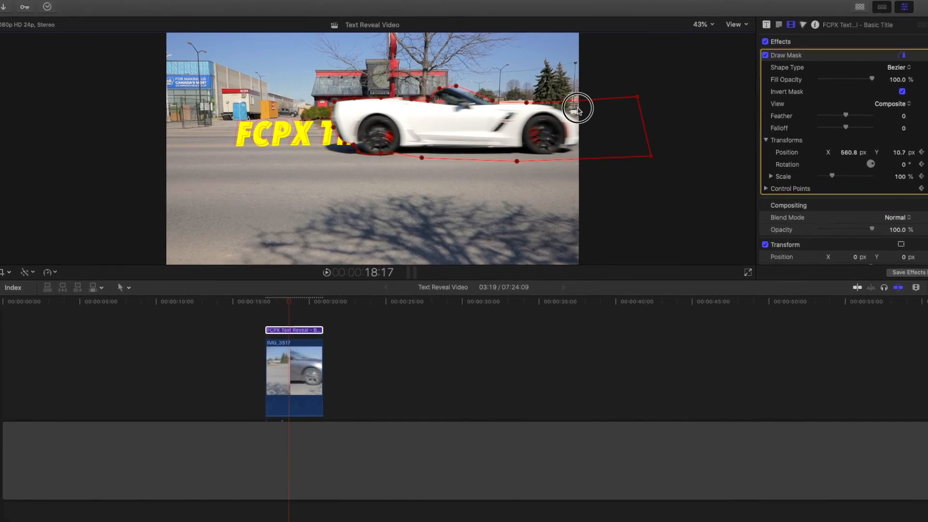
# - Continue through the frames after 18:17, moving the mask along with the car past the picture's edge
pyautogui.press('Right')
pyautogui.press('Right')
pyautogui.moveTo(483, 111); pyautogui.dragTo(607, 124)
pyautogui.press('Right')
pyautogui.press('Right')
pyautogui.press('Right')
pyautogui.press('Right')
pyautogui.press('Right')
pyautogui.press('Right')
pyautogui.press('Right')
pyautogui.press('Right')
pyautogui.press('Right')
pyautogui.press('Right')
pyautogui.press('Right')
pyautogui.press('Right')
pyautogui.press('Right')
pyautogui.press('Right')
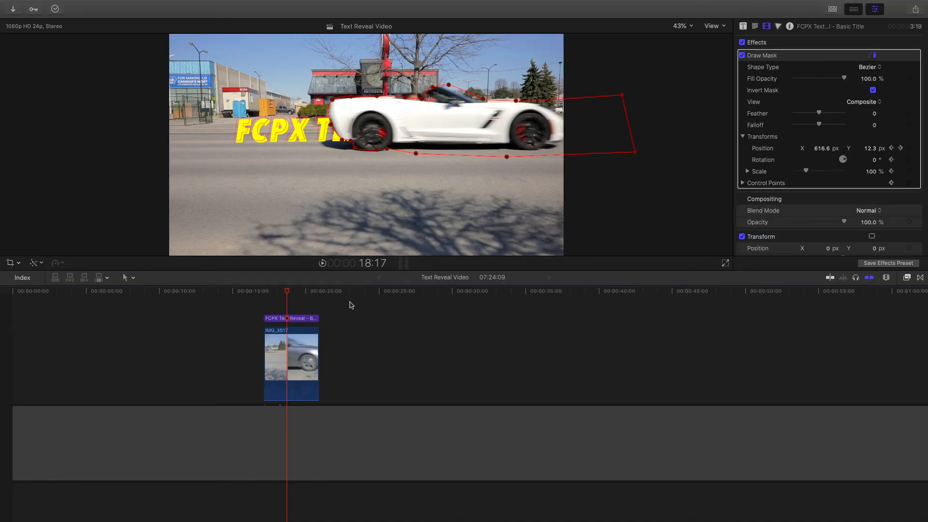
# - Hide the mask outline and play back the text reveal from the start of the title at 17:04
pyautogui.click(772, 47)
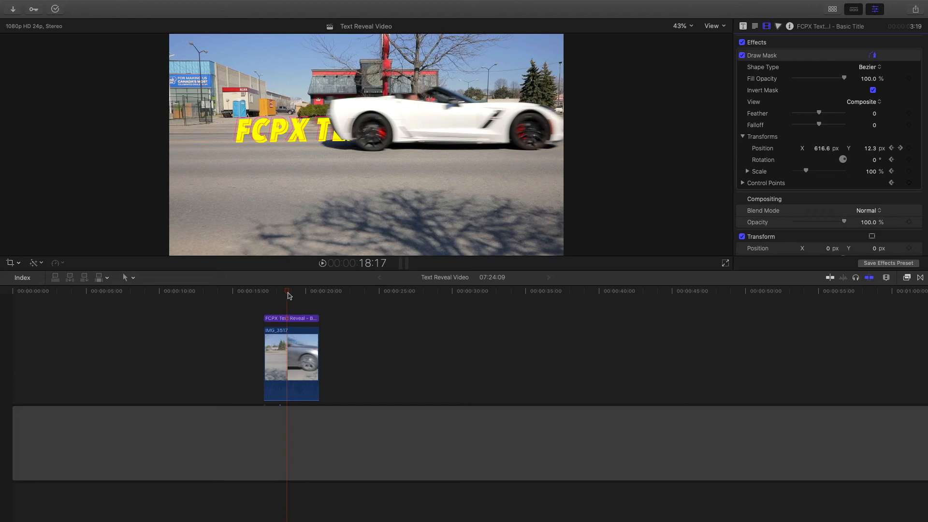
pyautogui.moveTo(289, 296); pyautogui.dragTo(270, 297)
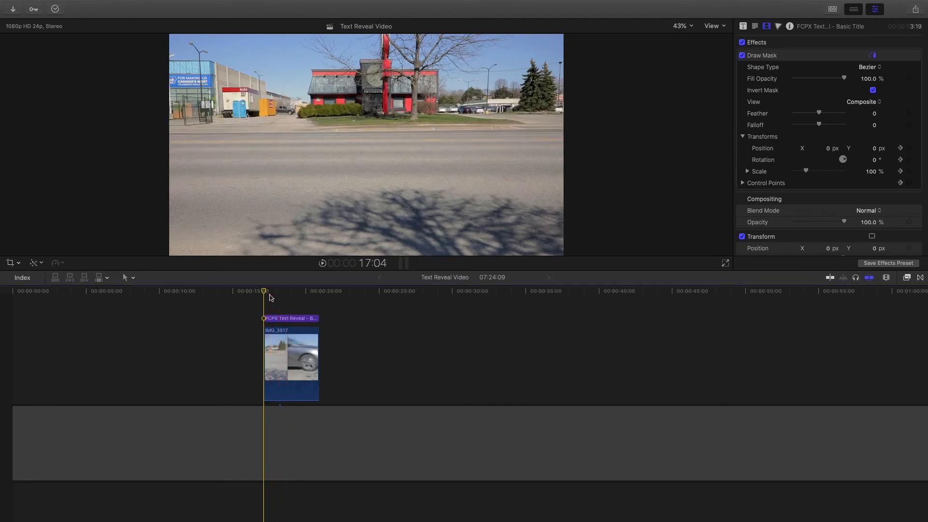
pyautogui.press('space')
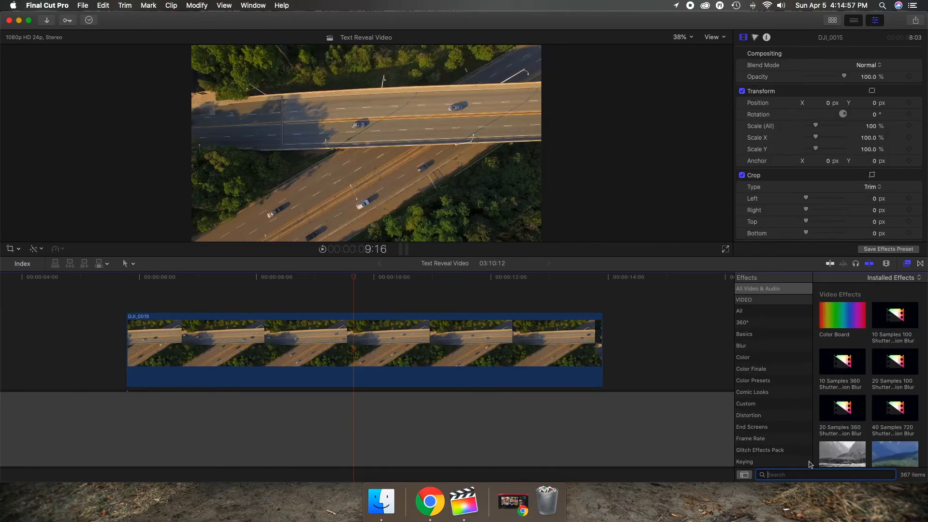
# - Search the effects for "bad", apply the Bad TV effect to the DJI_0015 clip and hide the effects browser
pyautogui.write('bad')
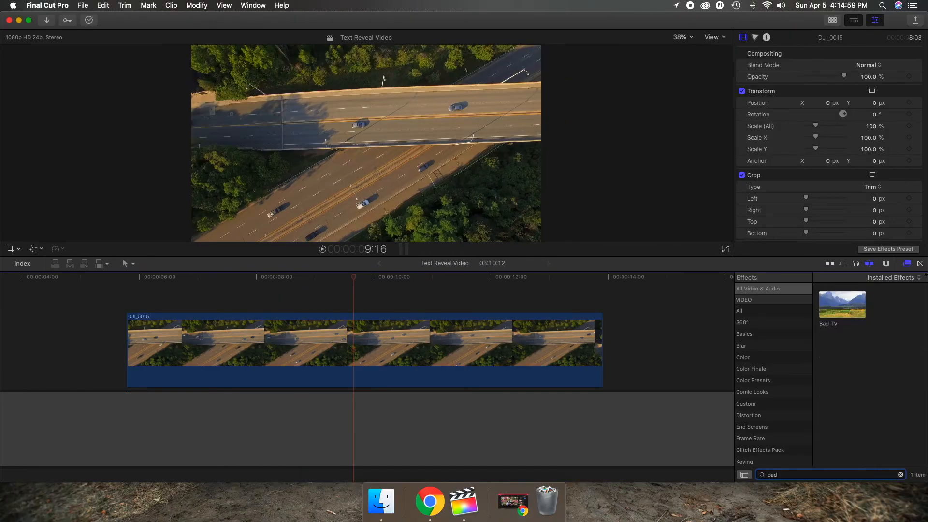
pyautogui.moveTo(831, 300); pyautogui.dragTo(366, 330)
pyautogui.press('super+5')
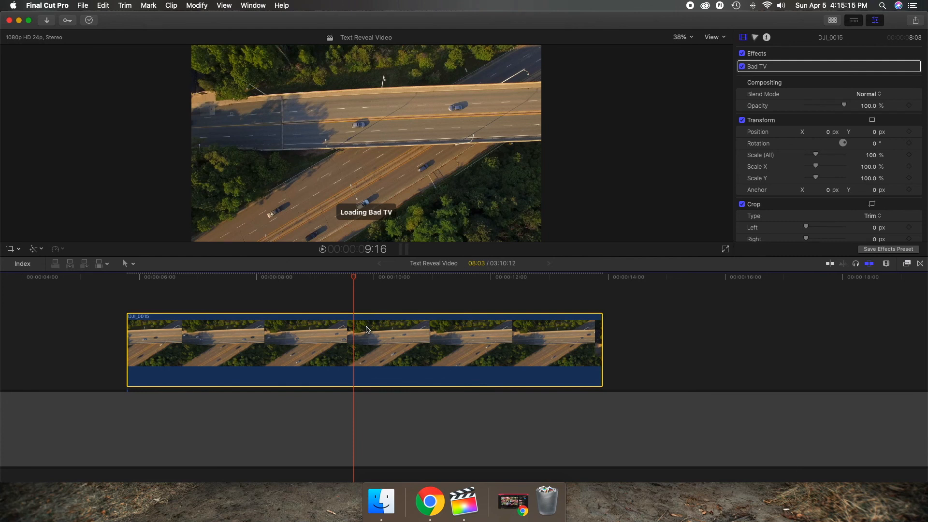
# - Open the Bad TV effect's settings and keyframe its Amount at 0 at the start of the clip, 5:19
pyautogui.click(800, 66)
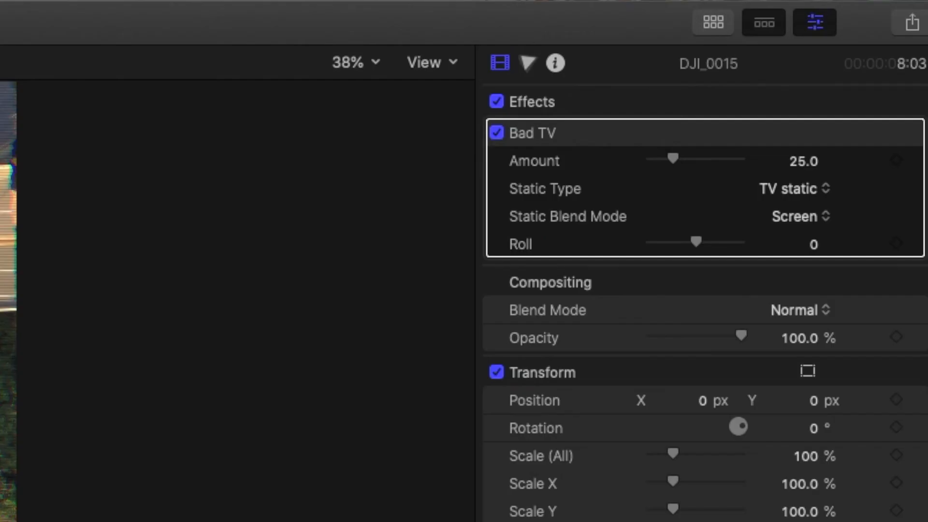
pyautogui.click(648, 131)
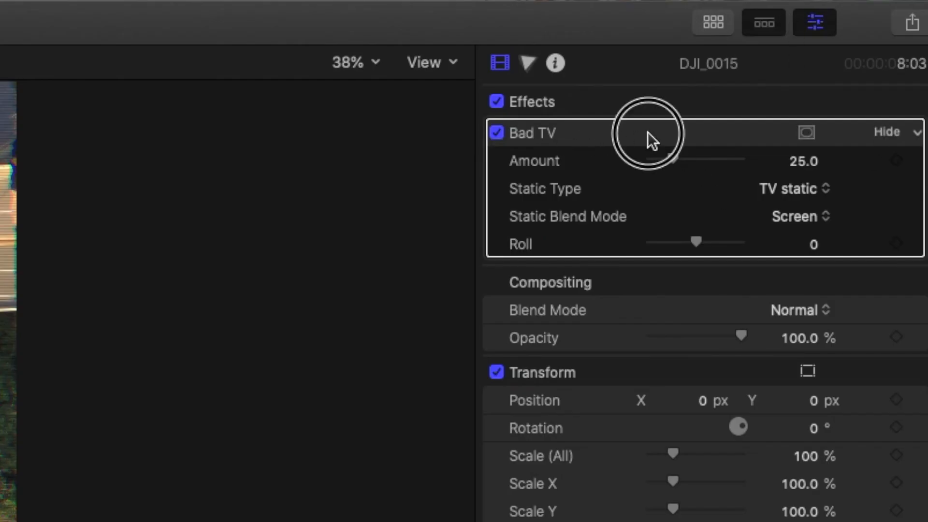
pyautogui.click(895, 160)
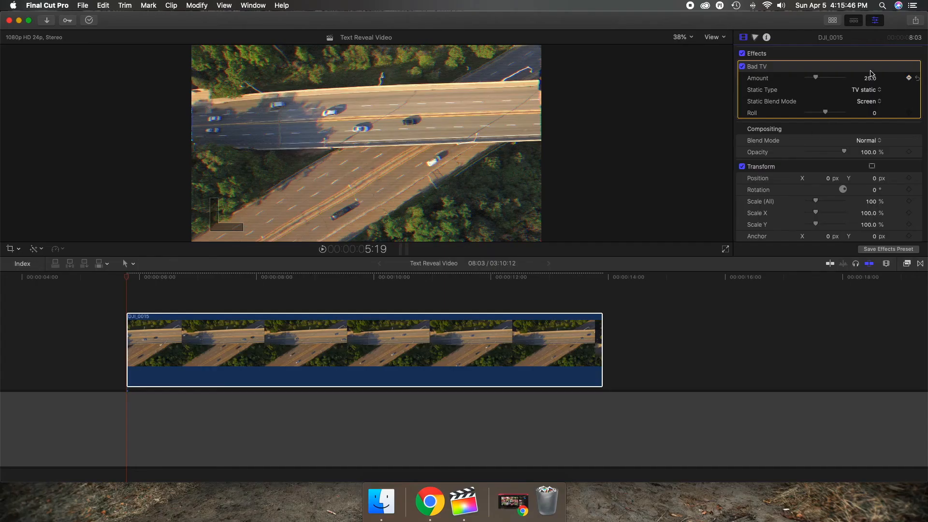
pyautogui.click(870, 78)
pyautogui.write('0')
pyautogui.press('Return')
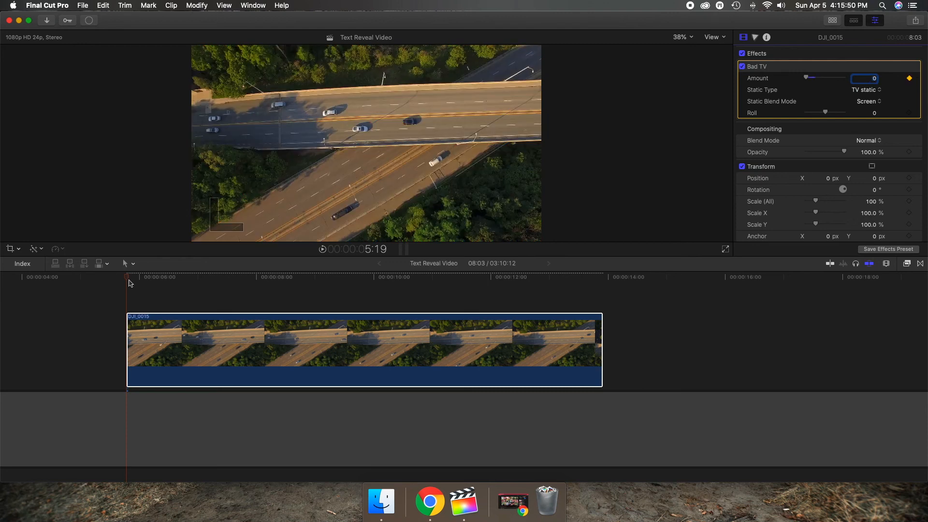
# - Add a hold keyframe for the Bad TV Amount at 9:14 and raise the Amount to about 11.37 one frame on, at 9:15
pyautogui.moveTo(130, 283); pyautogui.dragTo(351, 294)
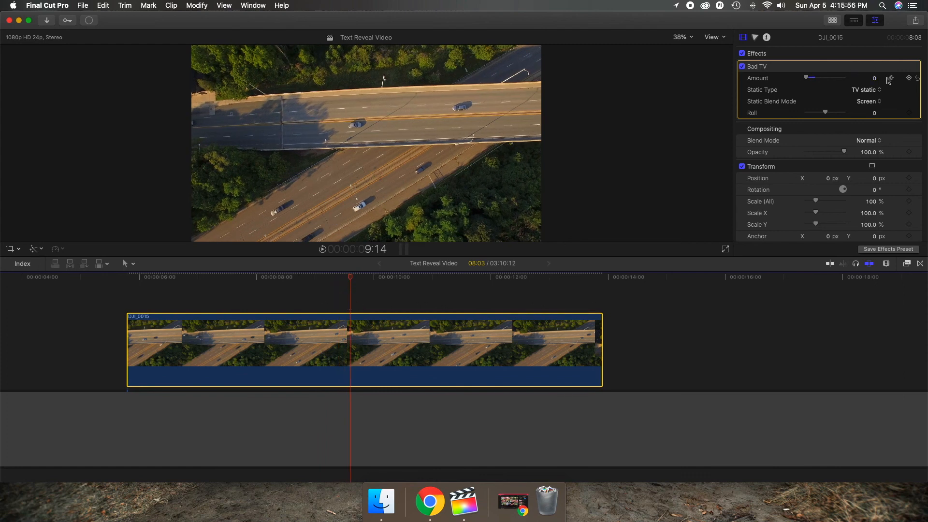
pyautogui.click(909, 78)
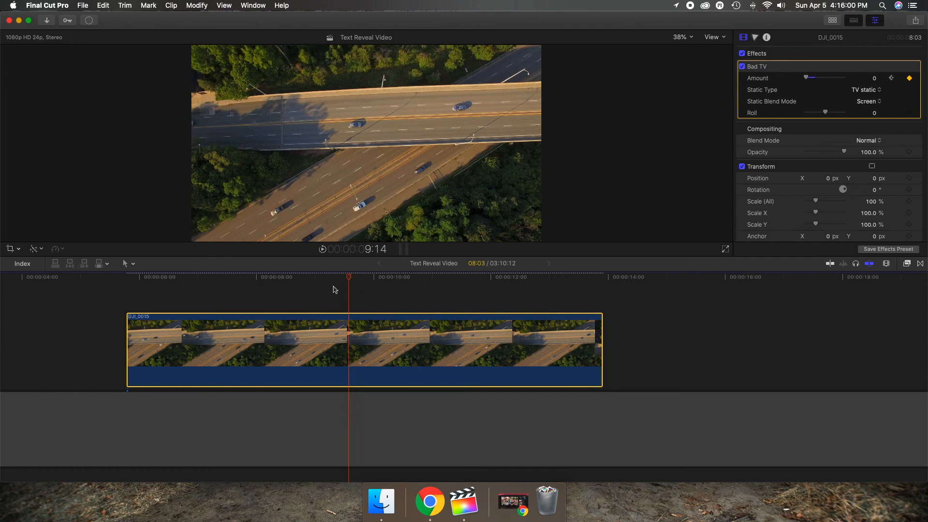
pyautogui.click(351, 280)
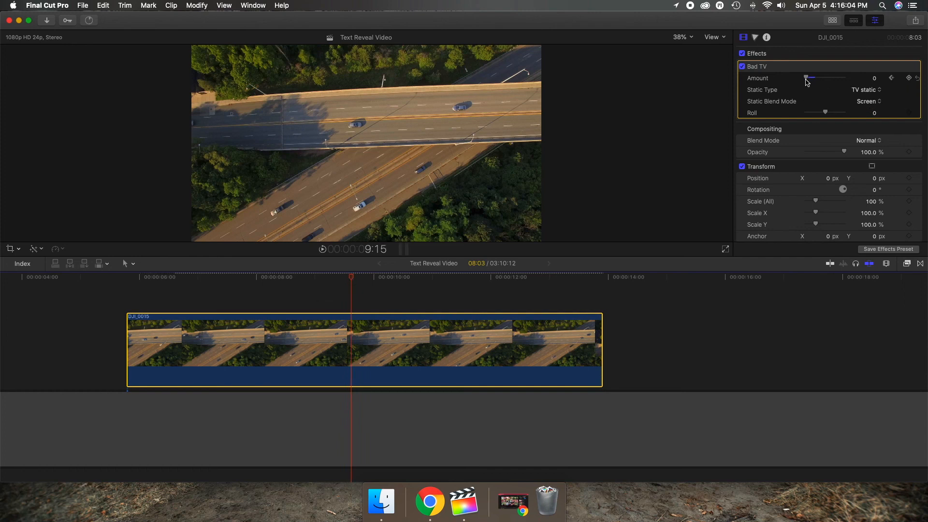
pyautogui.moveTo(808, 80); pyautogui.dragTo(813, 81)
# - Add a hold keyframe for the Bad TV Amount at 12:23 and set the Amount to 25 one frame on, at 13:00
pyautogui.moveTo(351, 277); pyautogui.dragTo(548, 286)
pyautogui.click(909, 78)
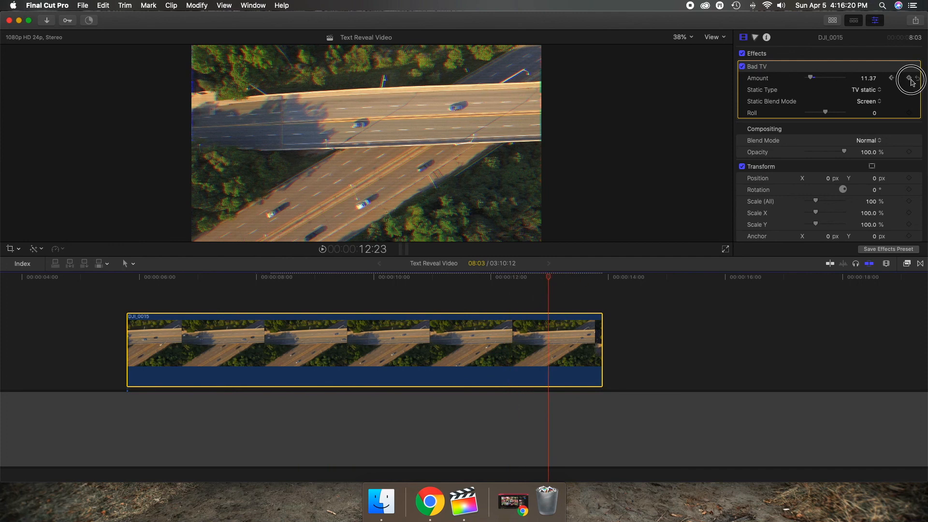
pyautogui.press('Right')
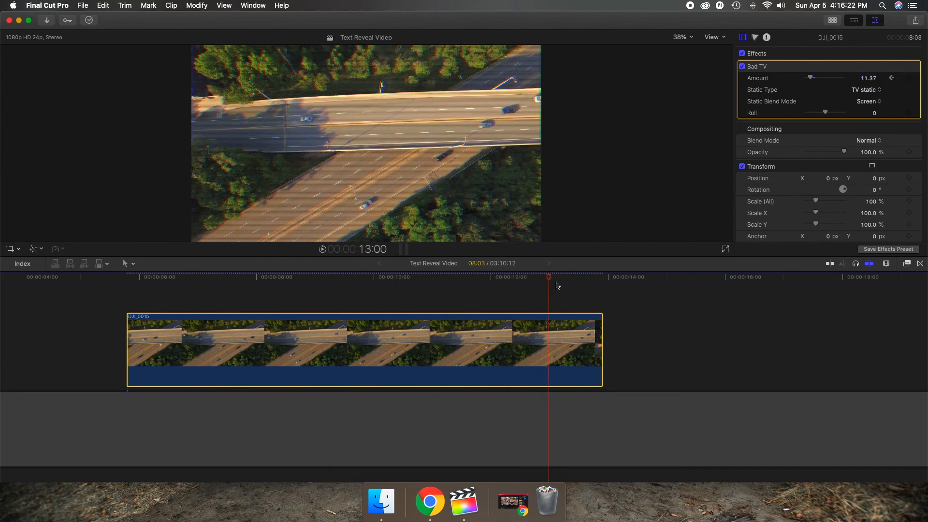
pyautogui.click(860, 79)
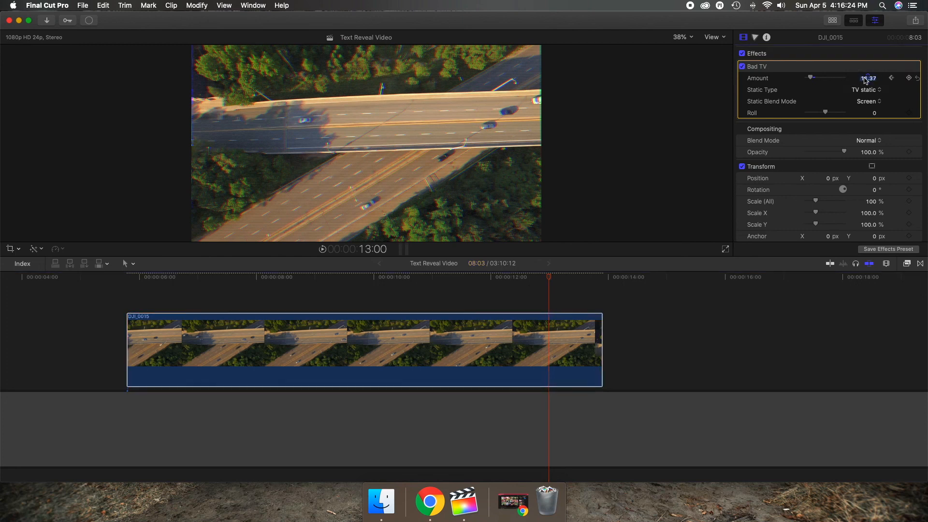
pyautogui.write('25')
pyautogui.press('Return')
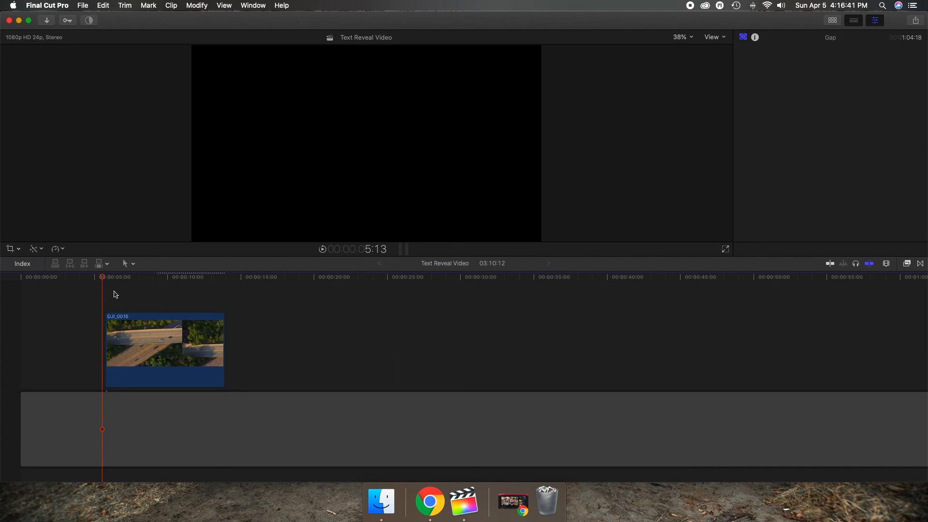
# - Play back the keyframed Bad TV effect from just before the clip at 5:13, and again around the last Amount change
pyautogui.press('space')
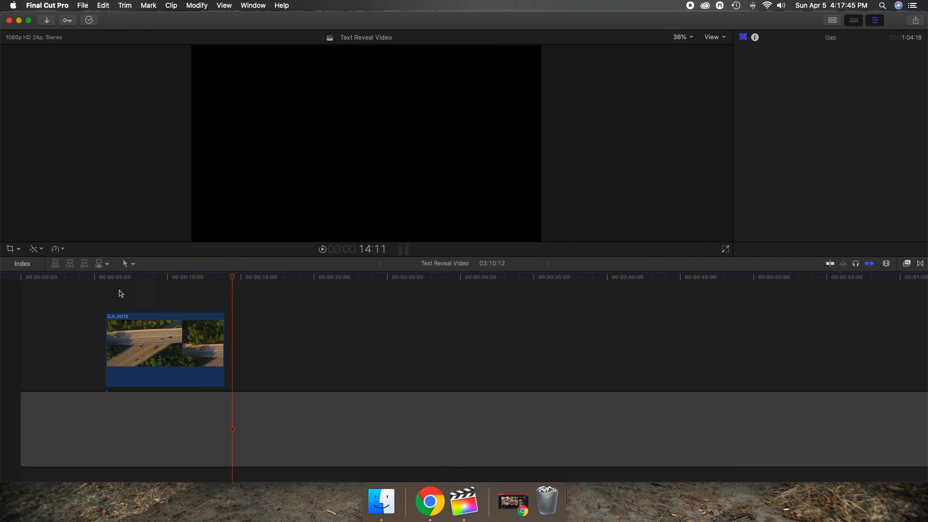
pyautogui.click(136, 276)
pyautogui.moveTo(135, 277); pyautogui.dragTo(209, 292)
pyautogui.press('space')
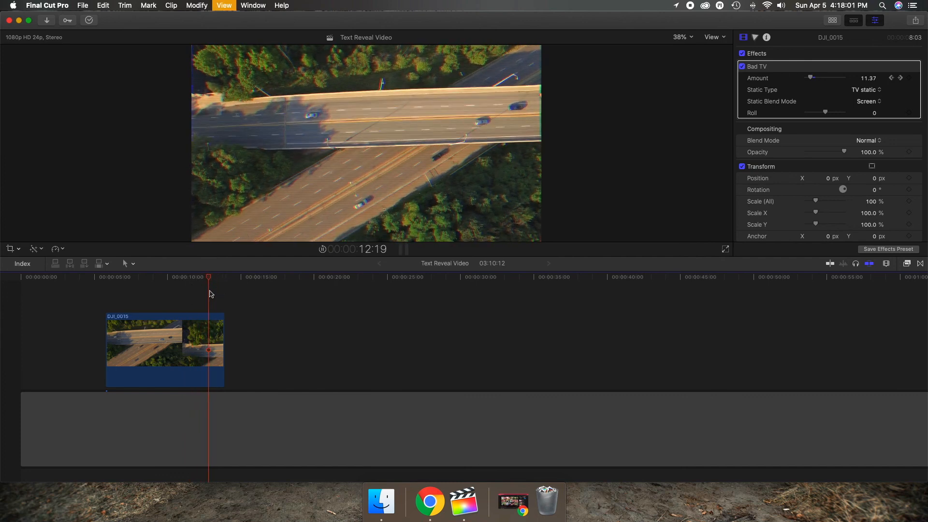